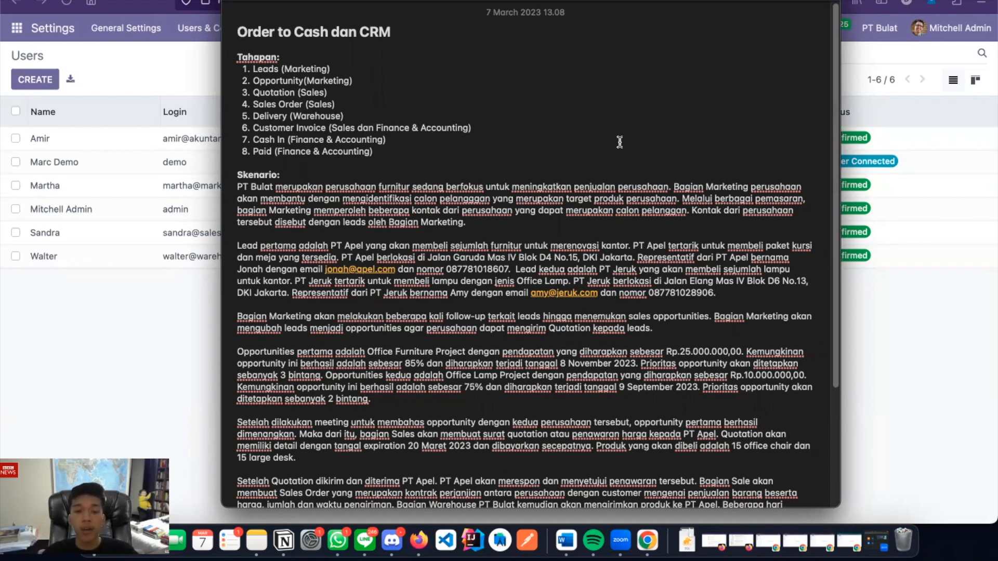
# Close the notes and open the CRM app from the Odoo apps menu
pyautogui.scroll(-1, 619, 142)
pyautogui.scroll(-5, 619, 142)
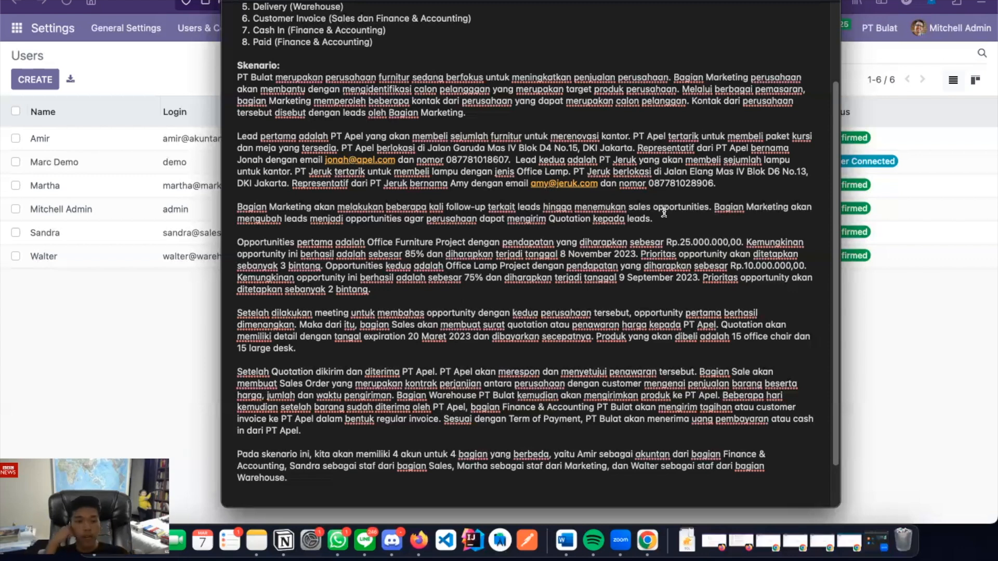
pyautogui.click(95, 282)
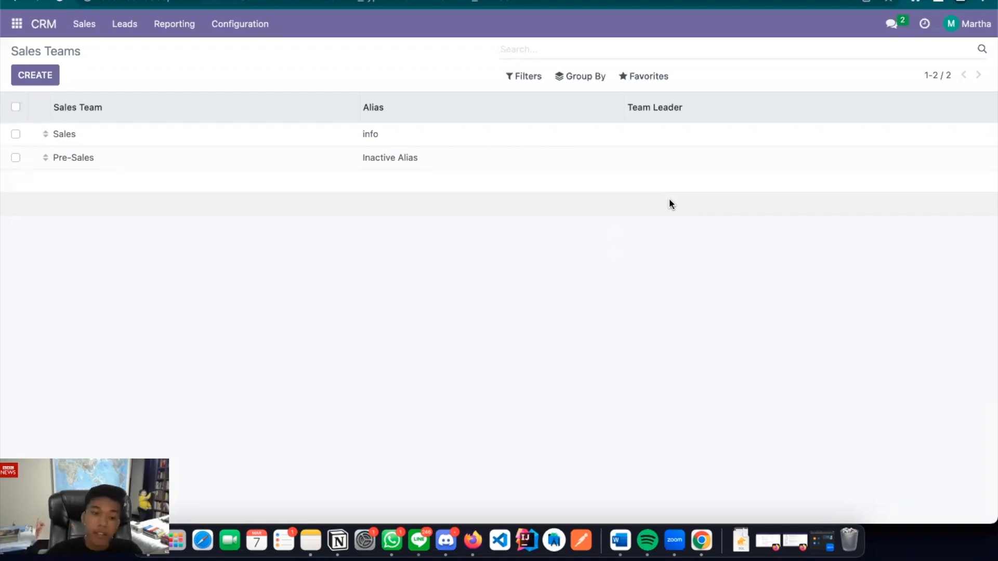
pyautogui.click(11, 21)
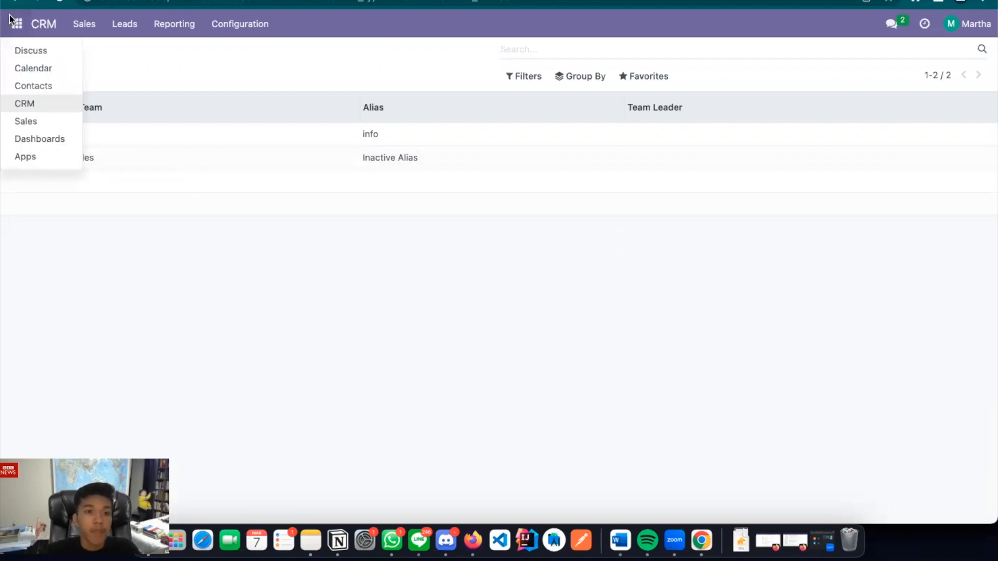
pyautogui.click(26, 104)
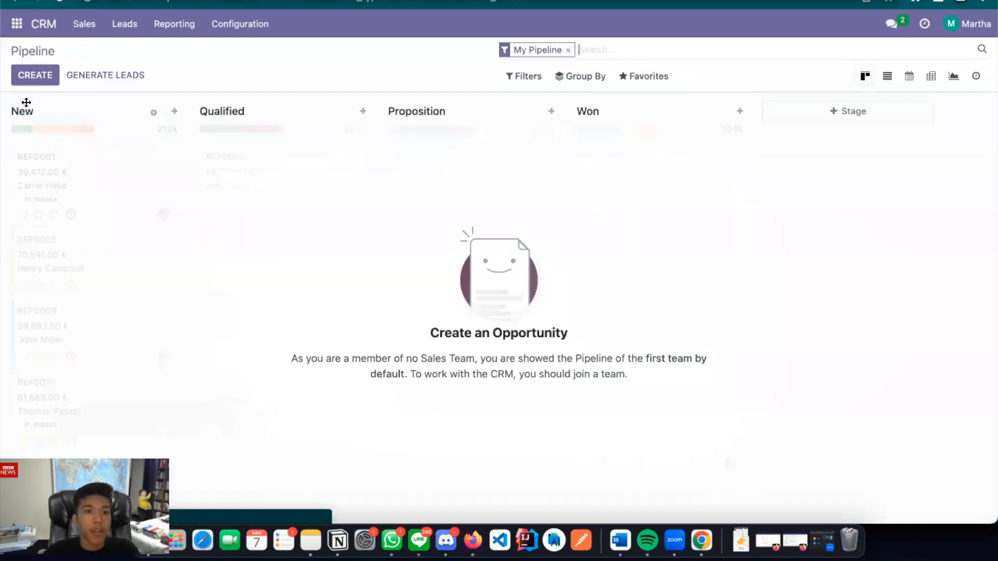
# Go to the CRM Leads list, create a new lead and put the cursor in its title
pyautogui.click(122, 31)
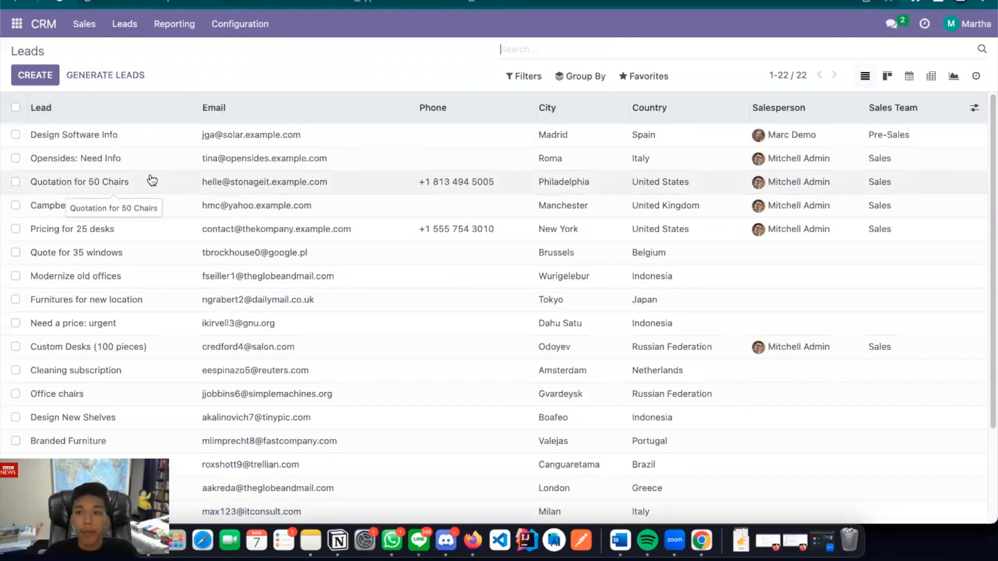
pyautogui.scroll(-3, 152, 180)
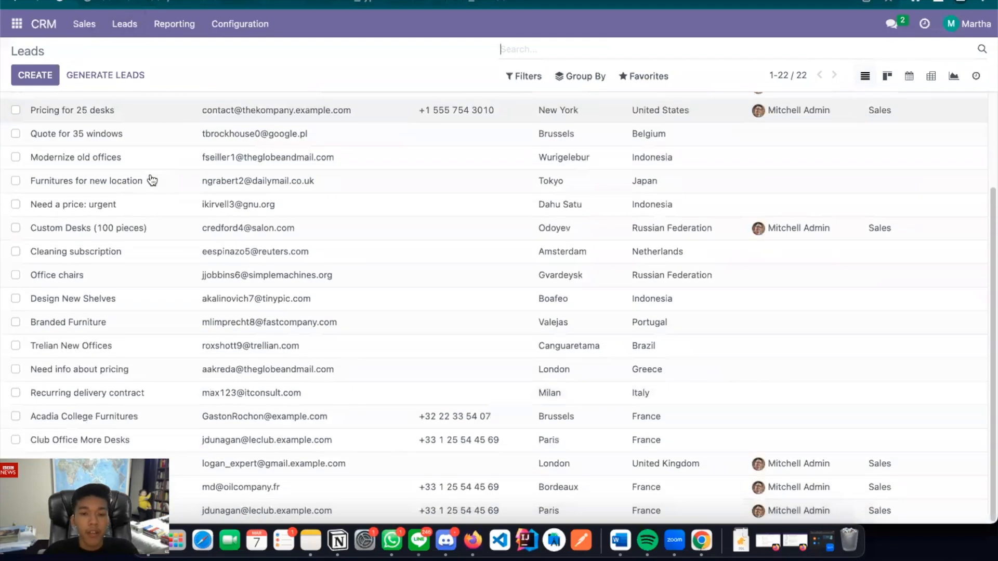
pyautogui.scroll(3, 152, 180)
pyautogui.click(35, 76)
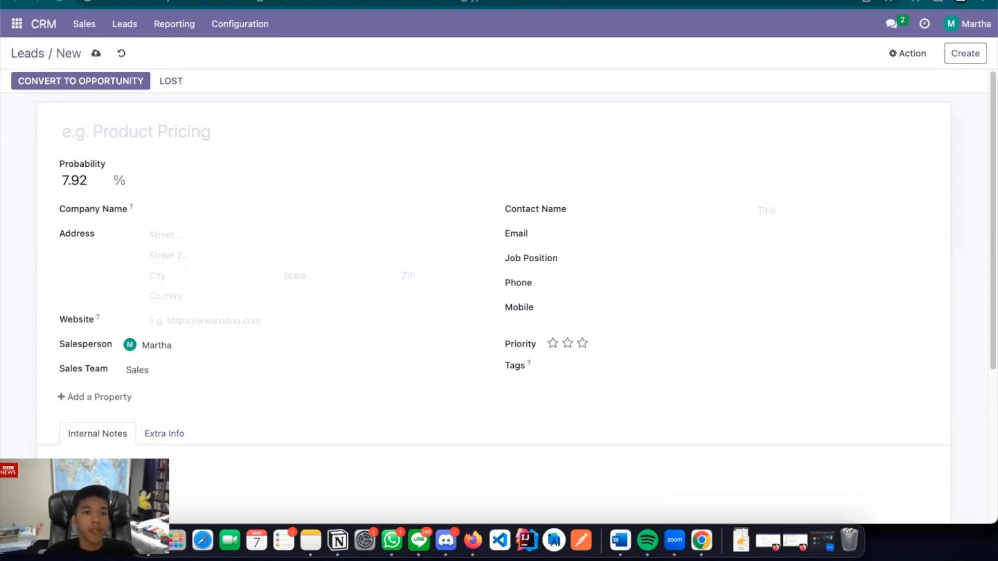
pyautogui.click(182, 132)
# Title the lead 'Office Furniture Project' with company name PT Apel
pyautogui.write('Office Furniture Project')
pyautogui.click(174, 215)
pyautogui.write('PT Aoel')
pyautogui.press('BackSpace')
pyautogui.press('BackSpace')
pyautogui.write('pel')
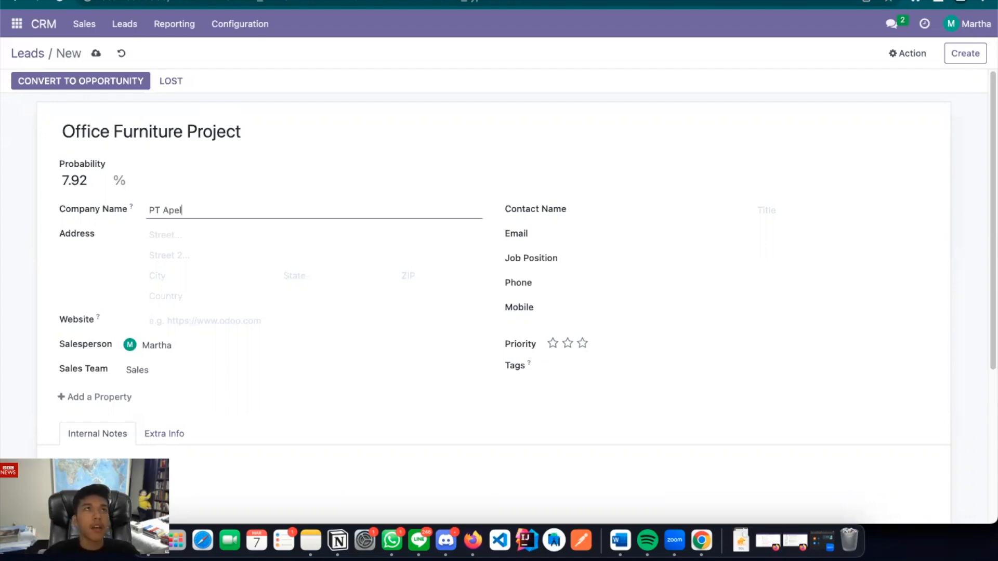
# Paste the street address from the notes and set the city to DKI Jakarta
pyautogui.press('super+Tab')
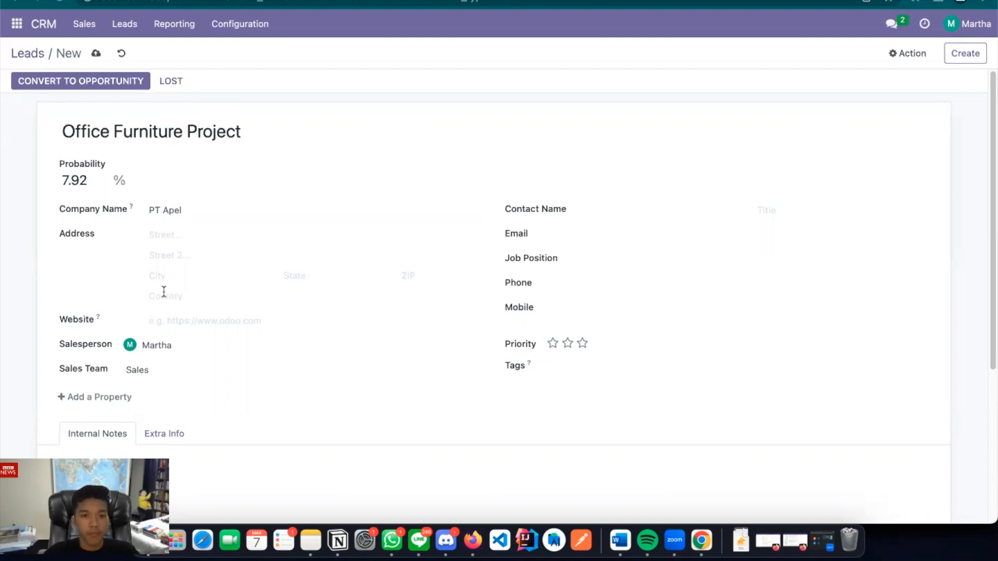
pyautogui.click(171, 237)
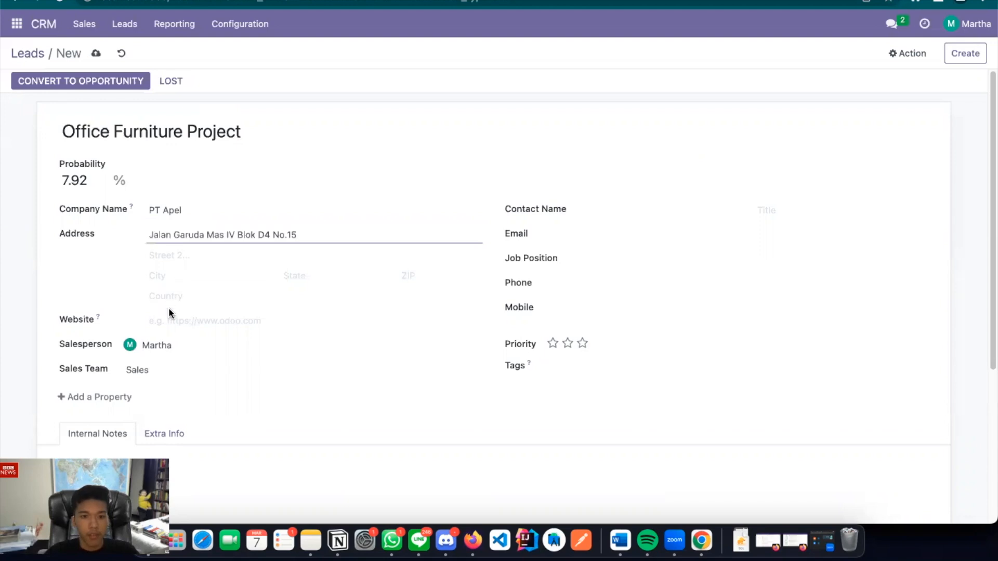
pyautogui.click(165, 290)
pyautogui.click(168, 280)
pyautogui.write('DK')
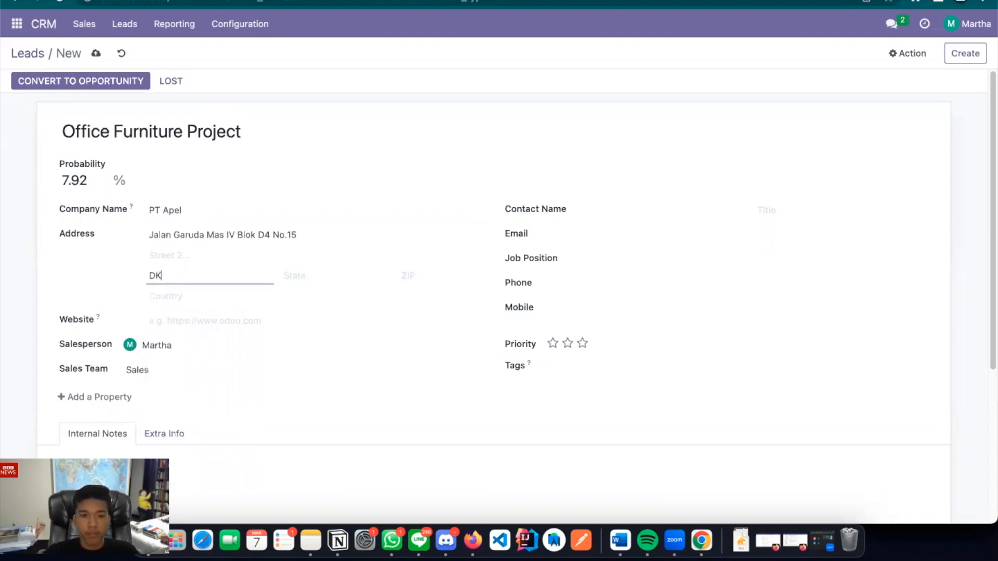
pyautogui.write('I Jakarta')
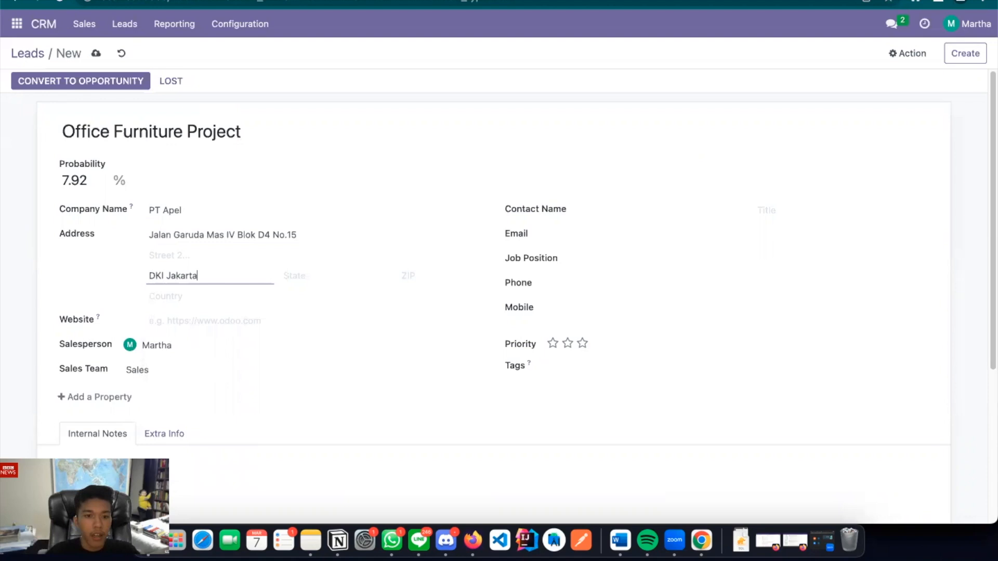
# Enter the contact's name, e-mail address and phone number
pyautogui.click(619, 203)
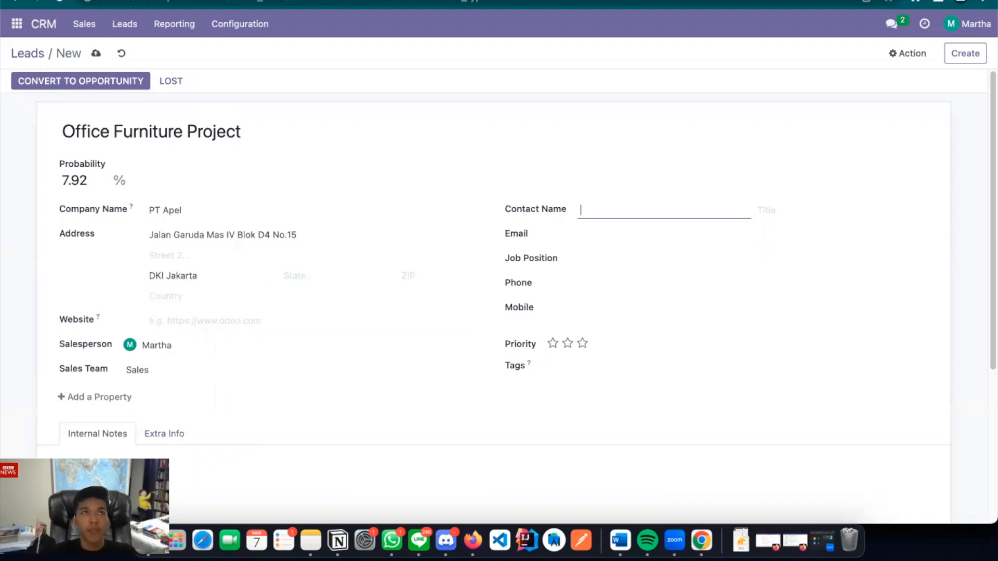
pyautogui.write('Jonah')
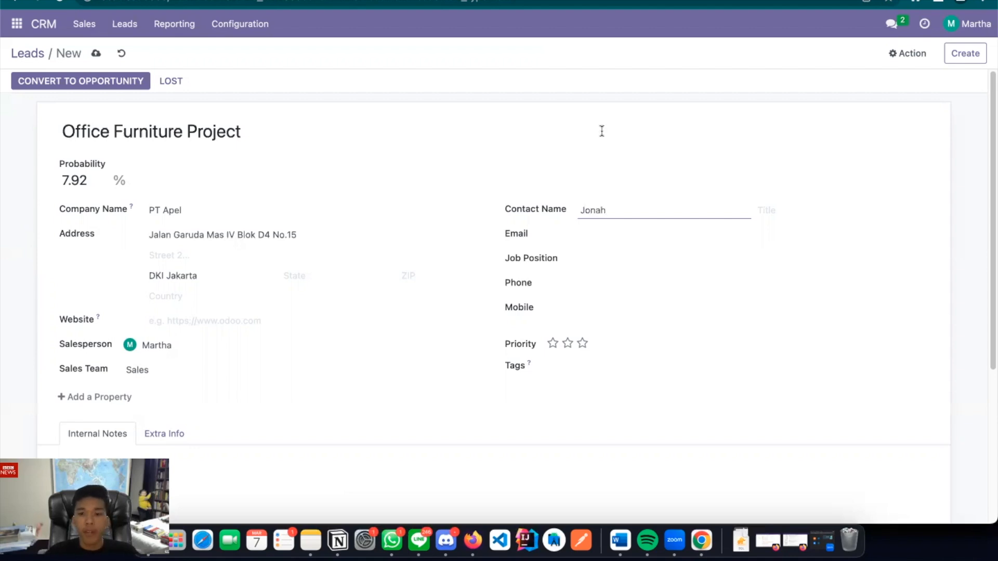
pyautogui.click(591, 228)
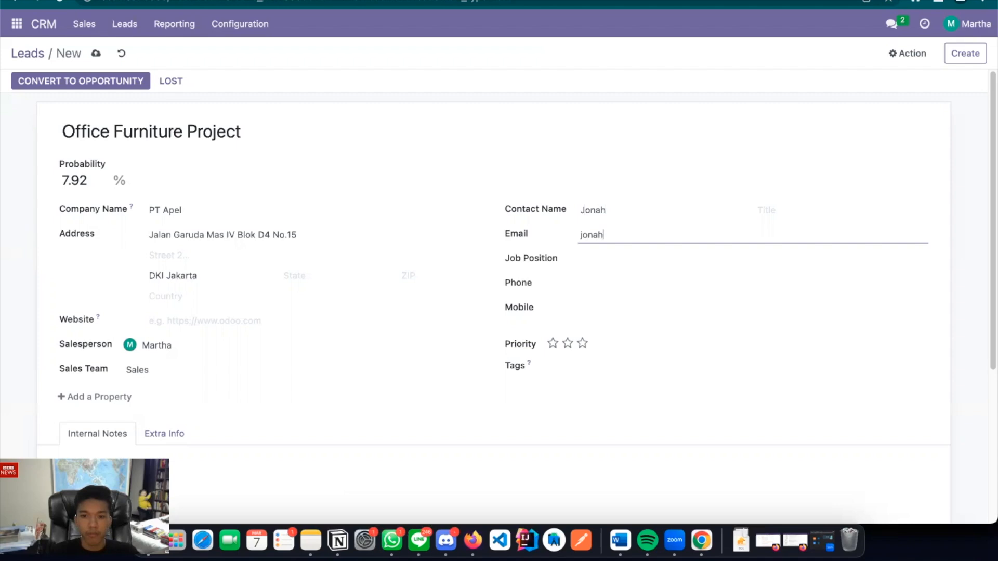
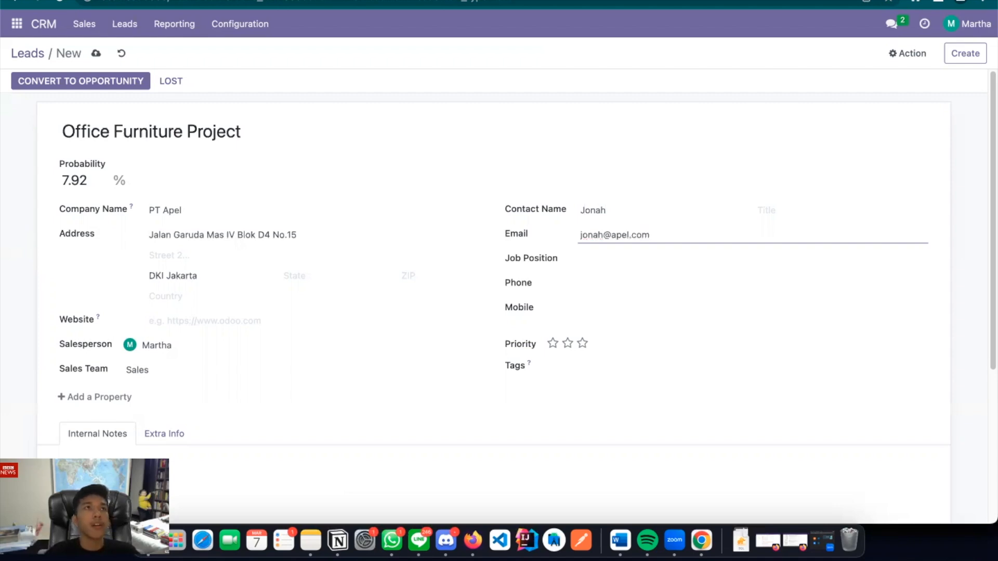
pyautogui.press('Tab')
pyautogui.click(597, 281)
# Save the Office Furniture Project lead and start a blank new lead
pyautogui.scroll(-2, 483, 293)
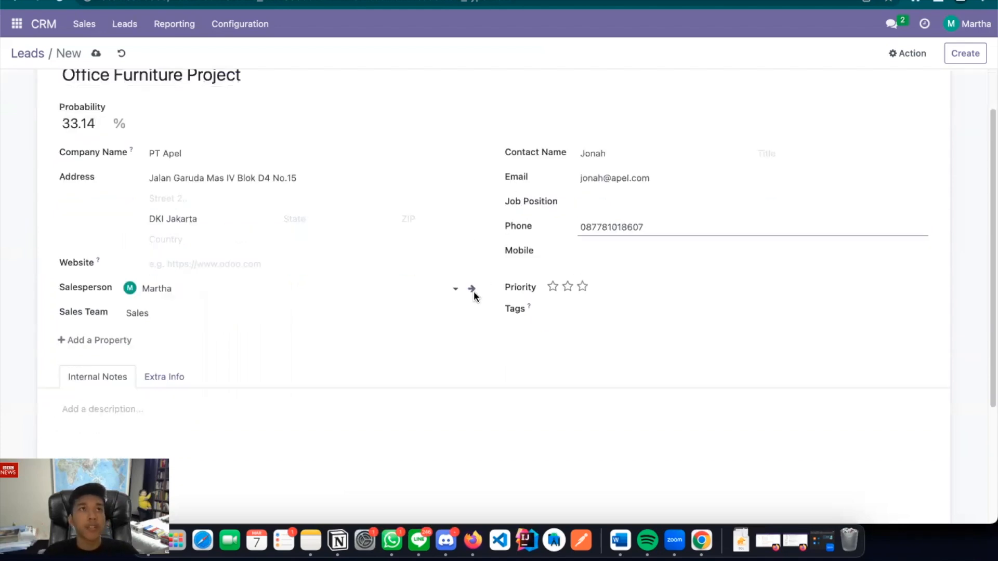
pyautogui.scroll(-3, 472, 336)
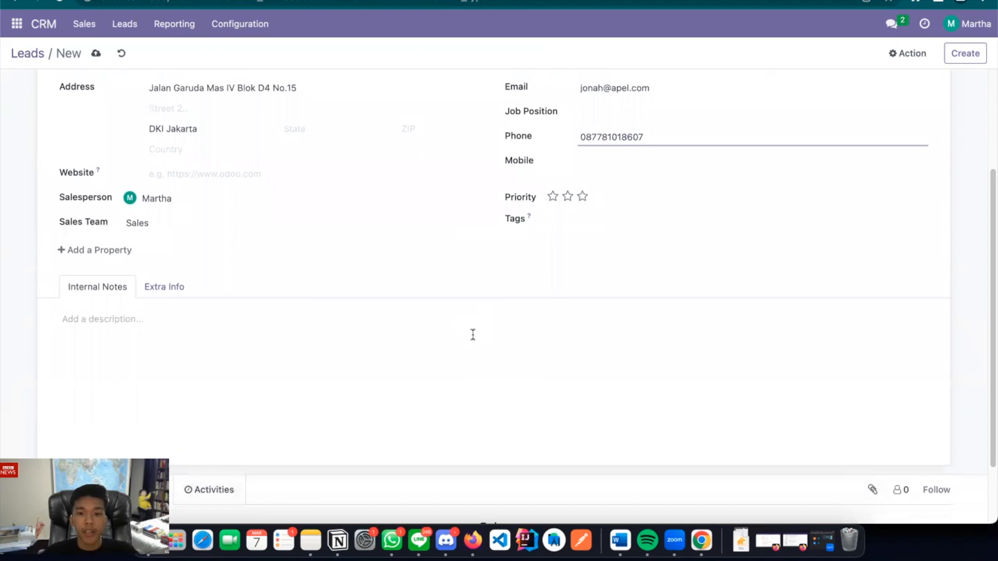
pyautogui.scroll(-3, 473, 334)
pyautogui.scroll(8, 472, 335)
pyautogui.click(546, 169)
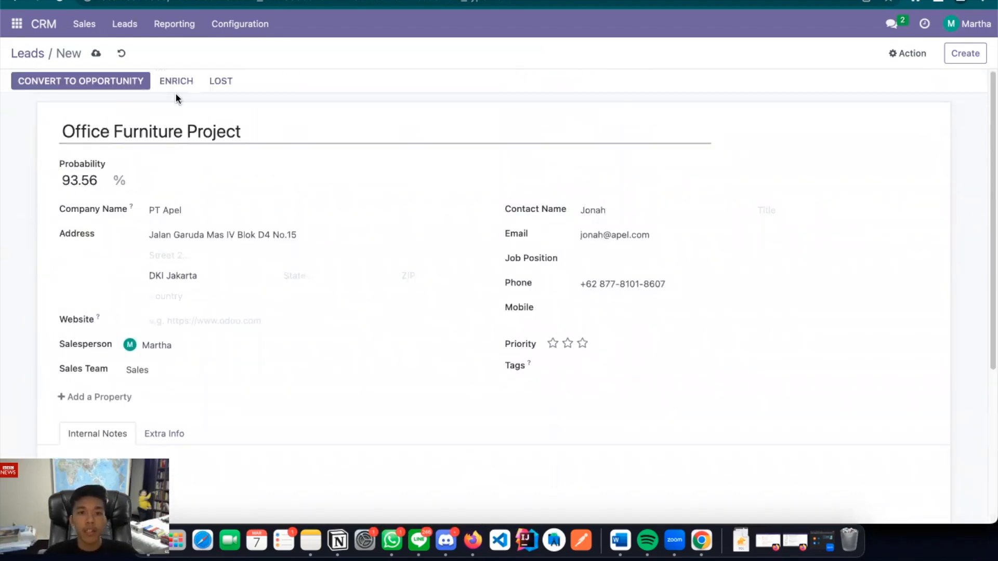
pyautogui.click(96, 53)
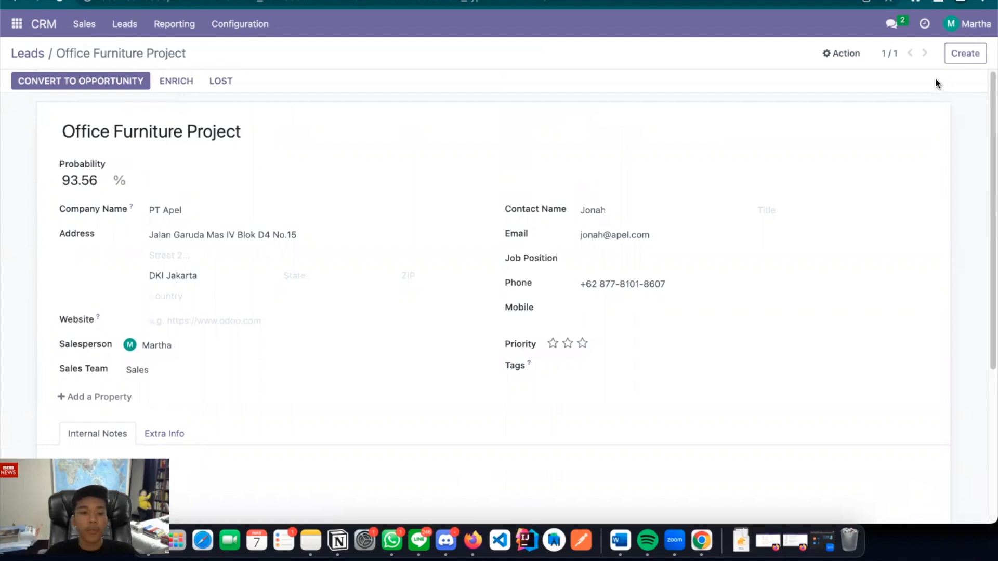
pyautogui.click(965, 55)
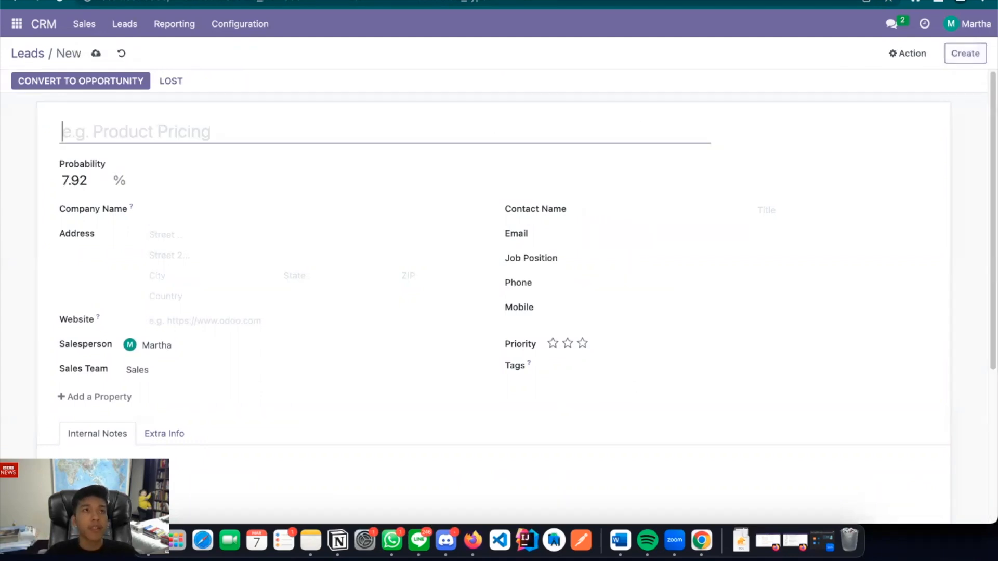
# Title the second lead 'Office Lamp Project' with company name PT Jeruk
pyautogui.press('super+Tab')
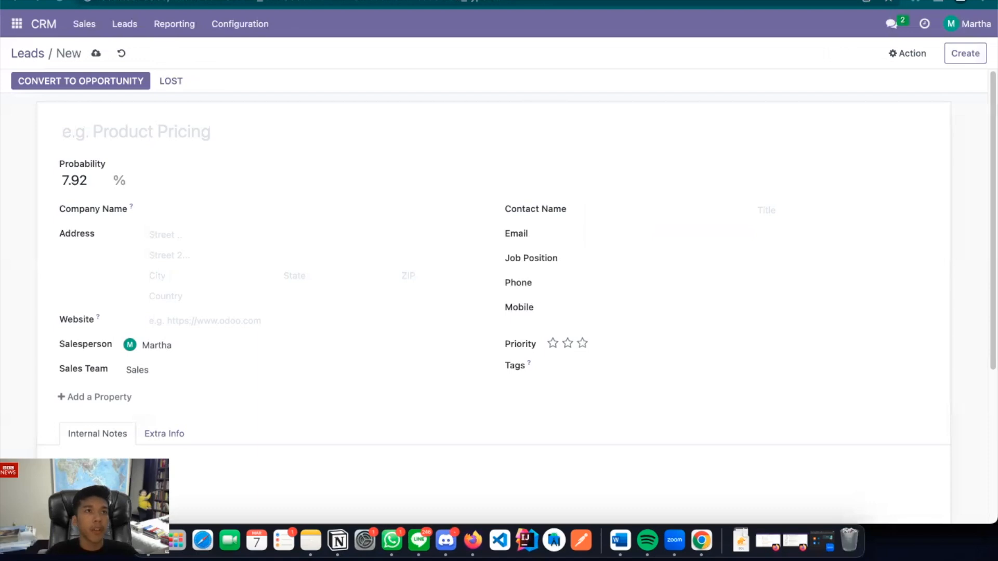
pyautogui.click(208, 131)
pyautogui.write('Office Lamp Project')
pyautogui.click(185, 212)
pyautogui.write('PT Jeruk')
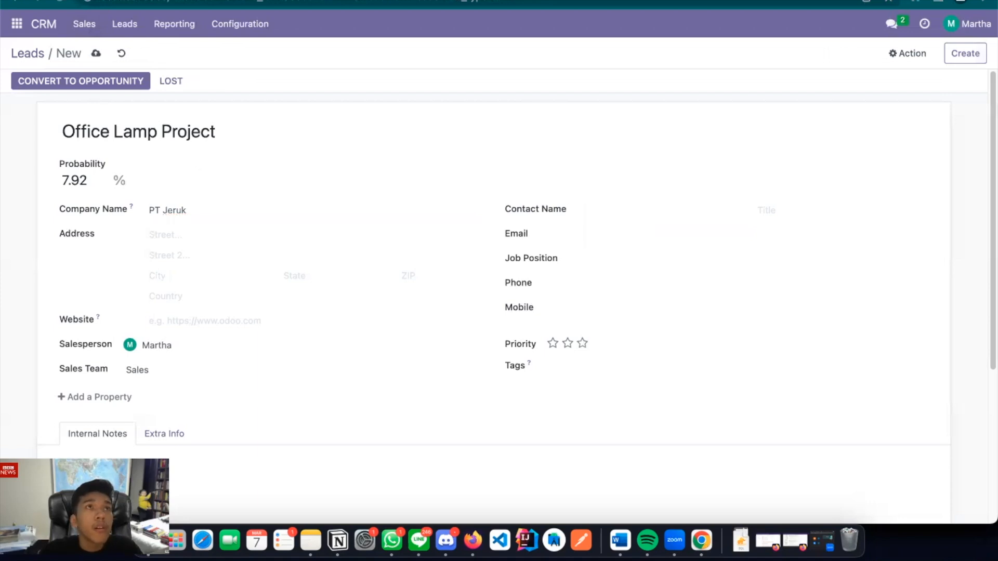
# Paste the street address and set the city to DKI Jakarta
pyautogui.click(185, 234)
pyautogui.click(168, 281)
pyautogui.write('DKI Jakarta')
# Enter the contact's name, e-mail address and pasted phone number
pyautogui.click(602, 208)
pyautogui.write('Amy')
pyautogui.click(597, 226)
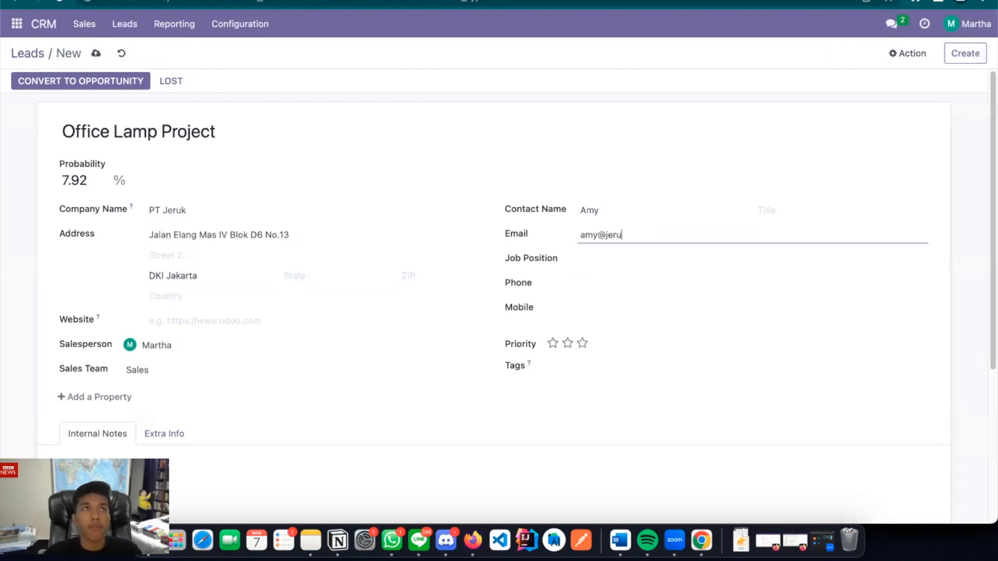
pyautogui.press('super+Tab')
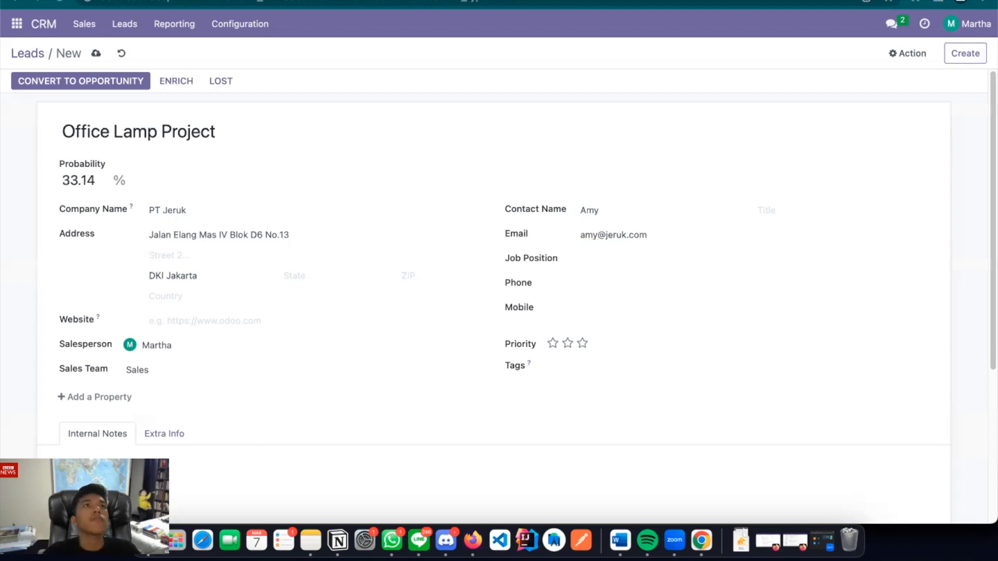
pyautogui.click(596, 283)
pyautogui.press('super+v')
# Save the Office Lamp Project lead and return to the Leads list
pyautogui.scroll(-5, 468, 314)
pyautogui.scroll(3, 430, 314)
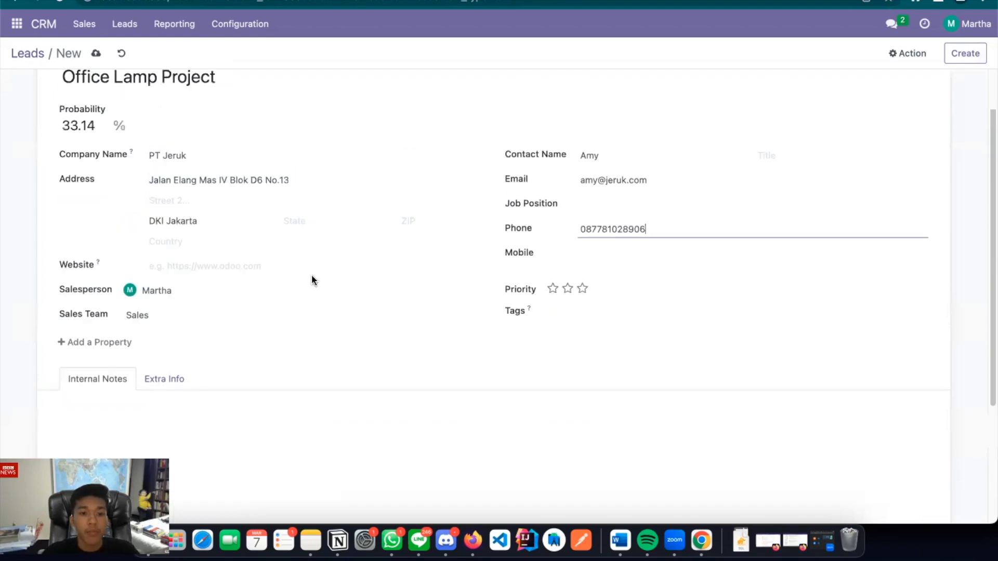
pyautogui.scroll(2, 310, 274)
pyautogui.click(95, 54)
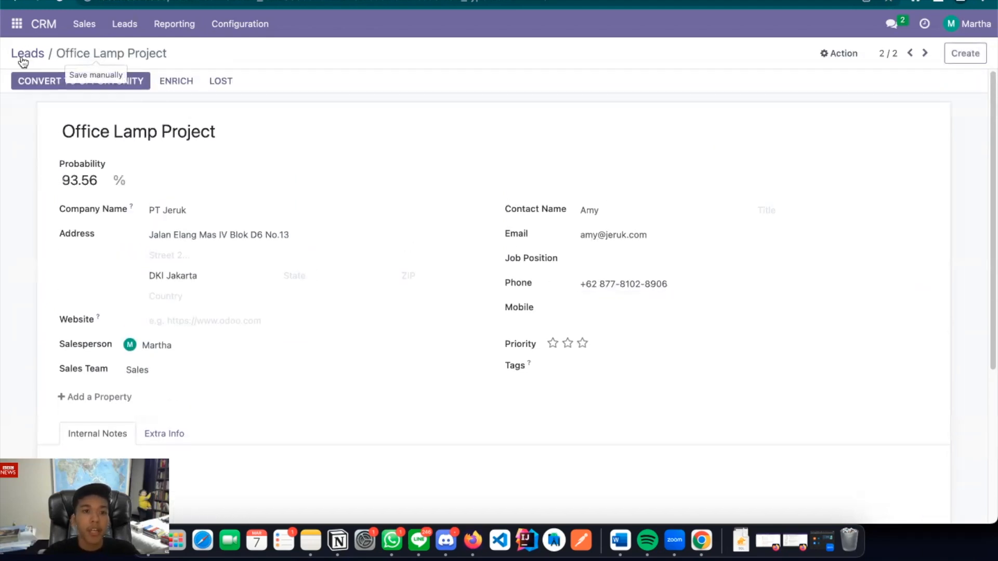
pyautogui.click(23, 58)
# Open the Office Furniture Project lead from the Leads list, showing 93.56% probability
pyautogui.scroll(-5, 208, 260)
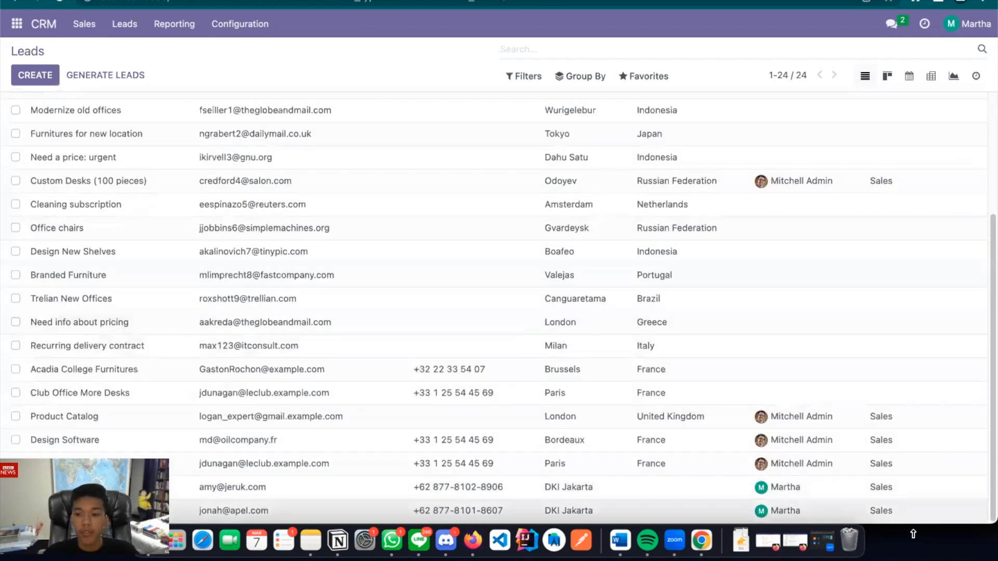
pyautogui.moveTo(913, 534); pyautogui.dragTo(904, 448)
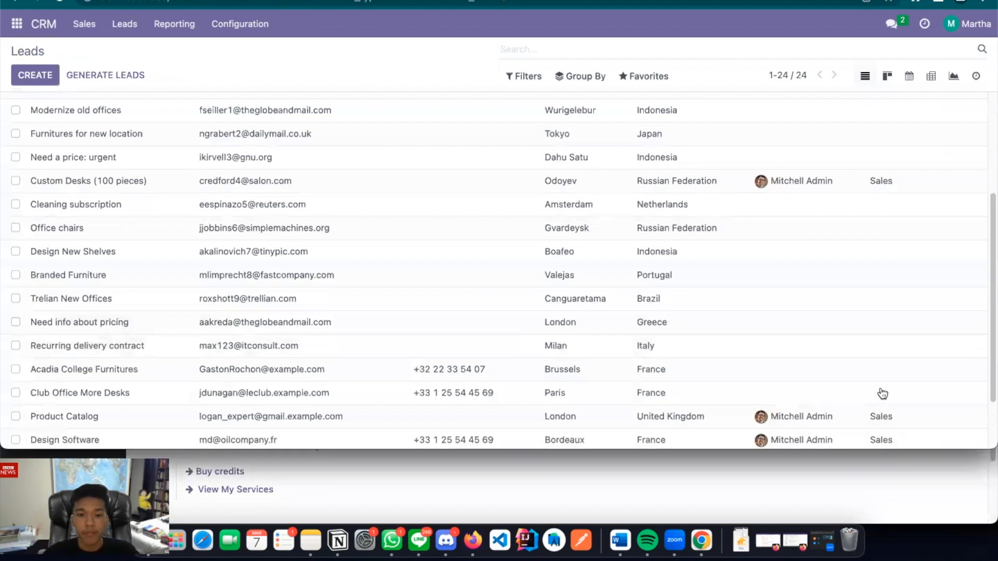
pyautogui.scroll(-3, 769, 411)
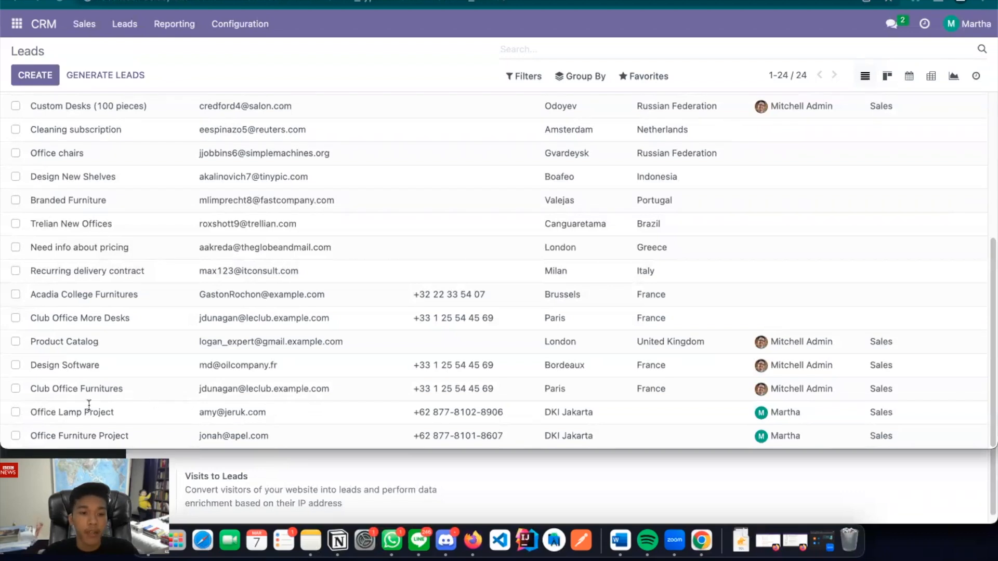
pyautogui.click(85, 437)
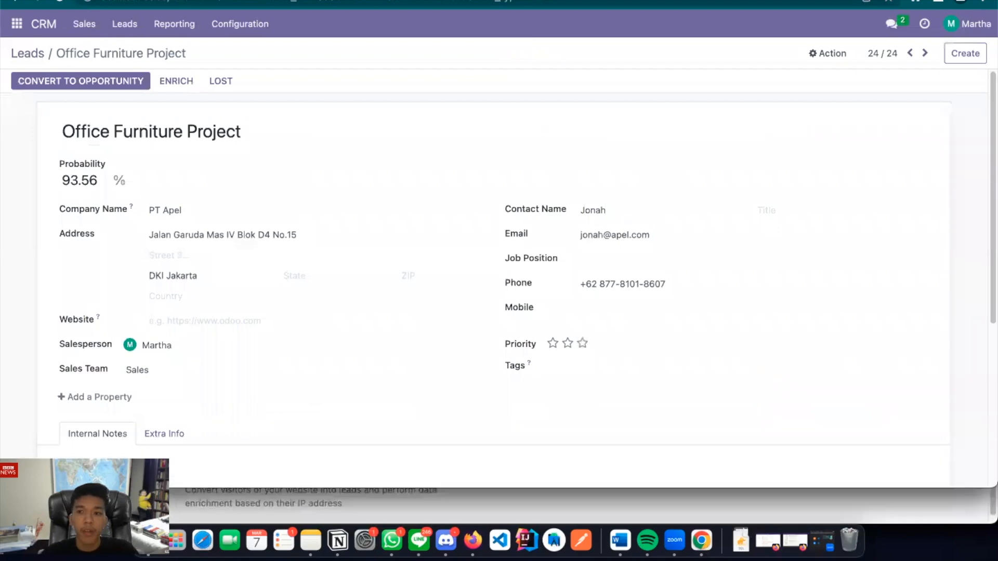
# Convert Office Furniture Project to an opportunity, creating a new PT Apel customer
pyautogui.click(92, 90)
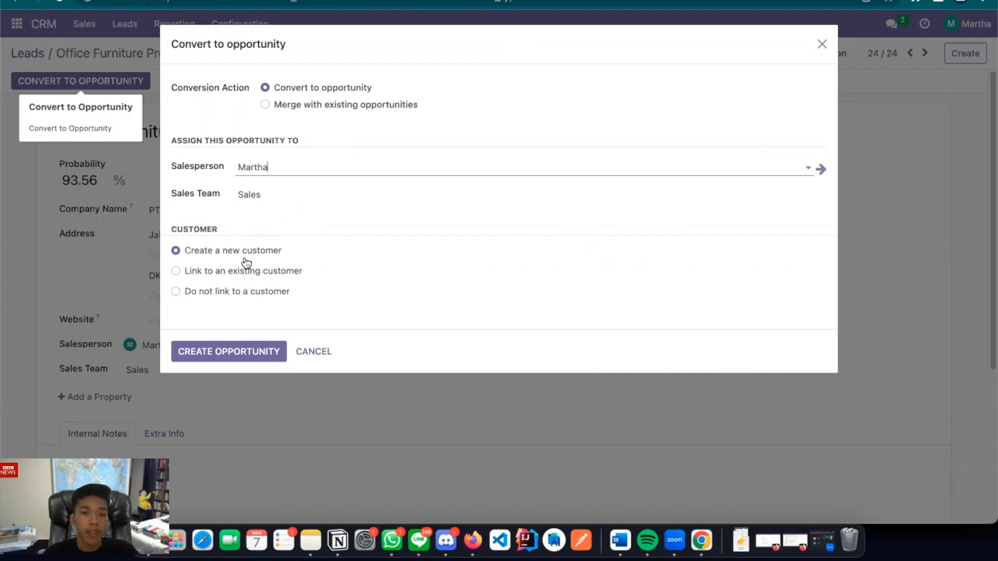
pyautogui.click(249, 353)
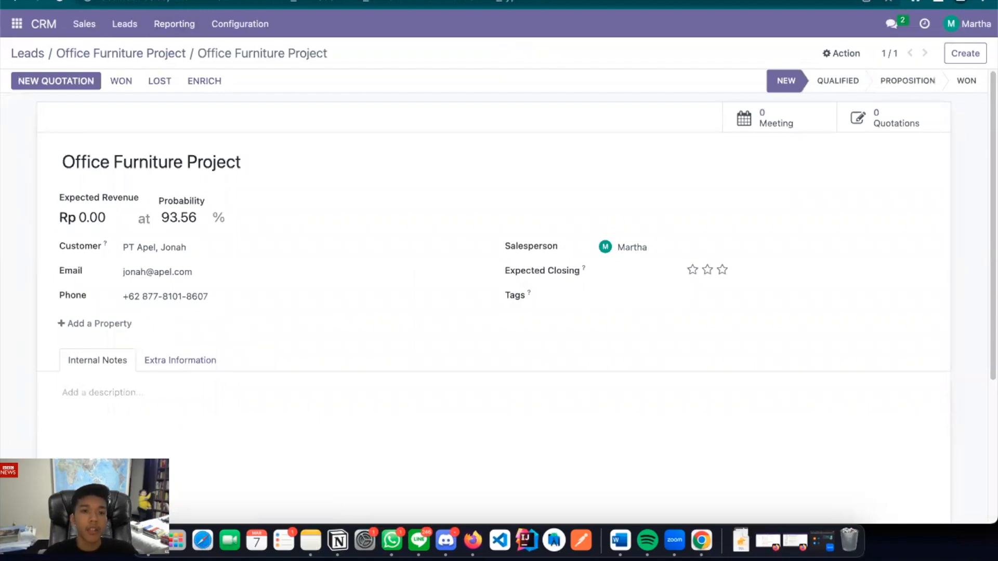
# Set expected revenue to 25,000,000 and probability to 85%
pyautogui.click(99, 217)
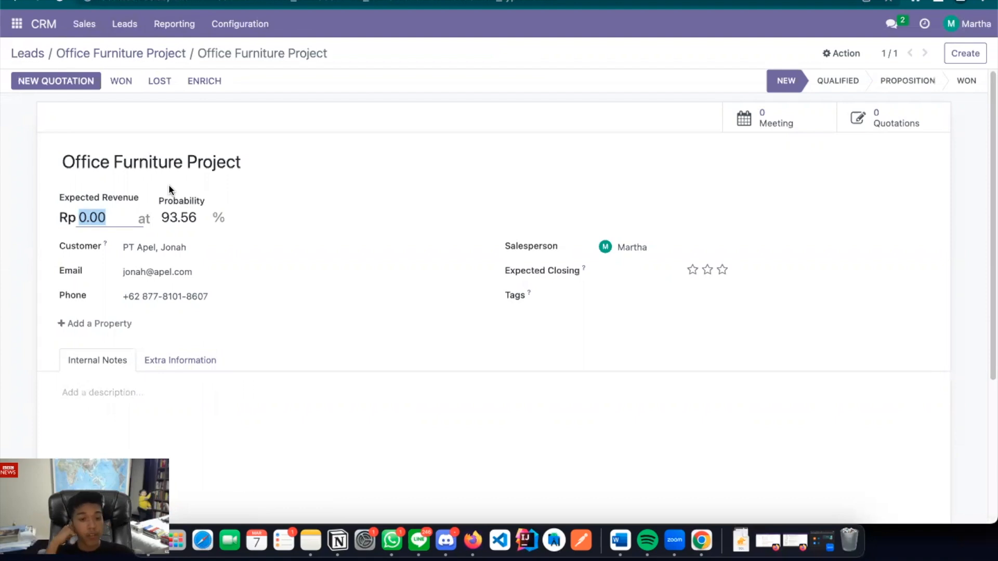
pyautogui.write('25000')
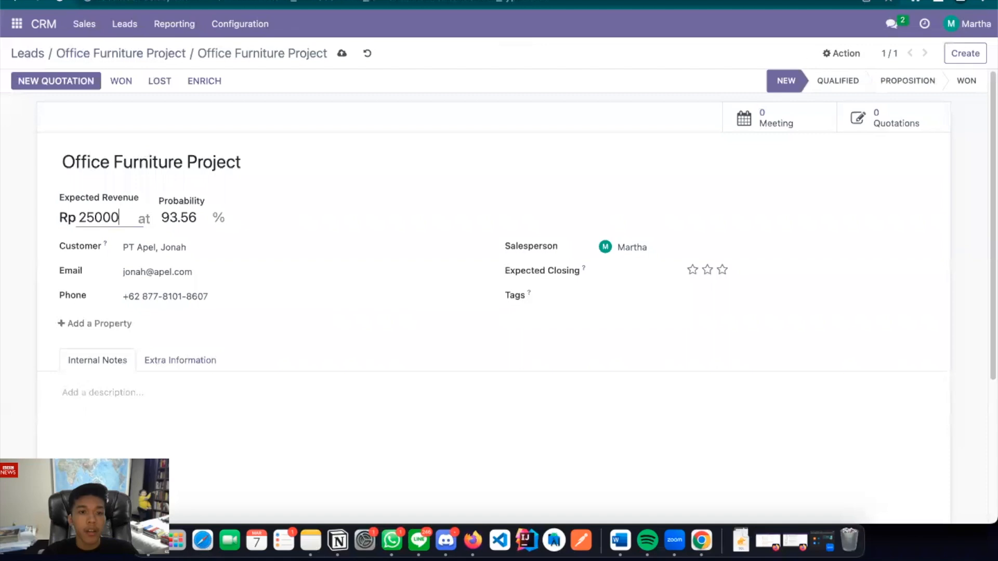
pyautogui.write('000')
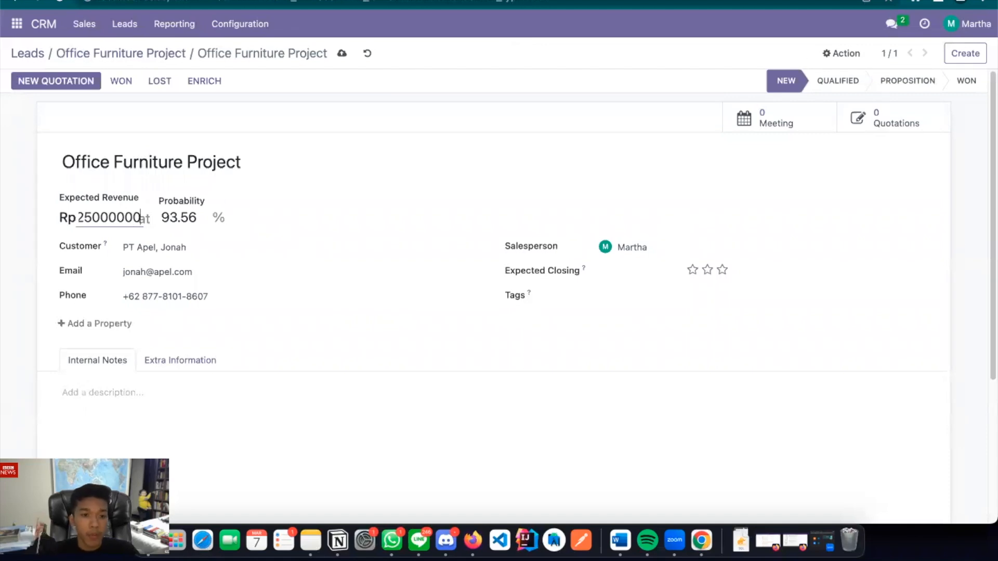
pyautogui.click(174, 219)
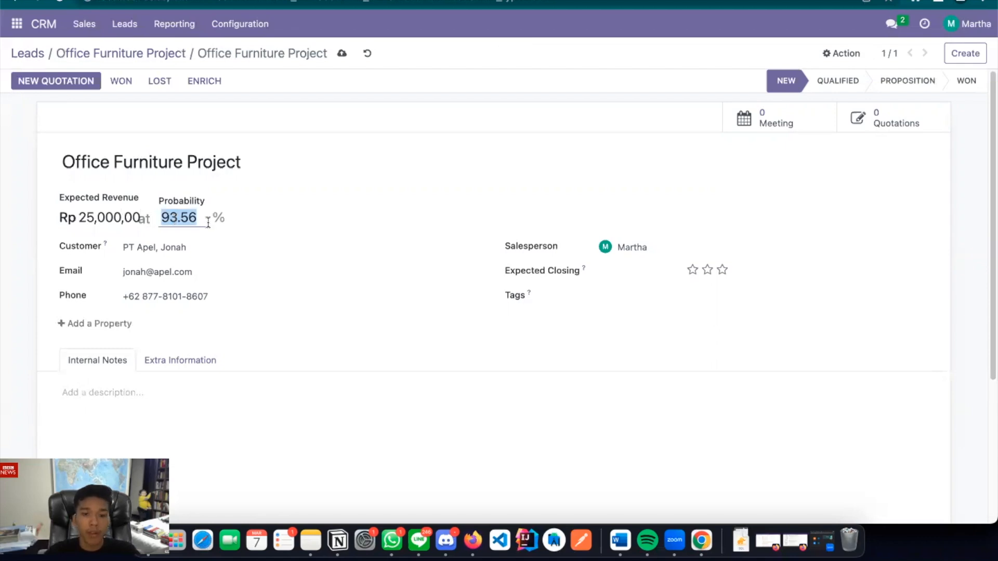
pyautogui.write('85')
pyautogui.click(491, 190)
pyautogui.scroll(-1, 317, 235)
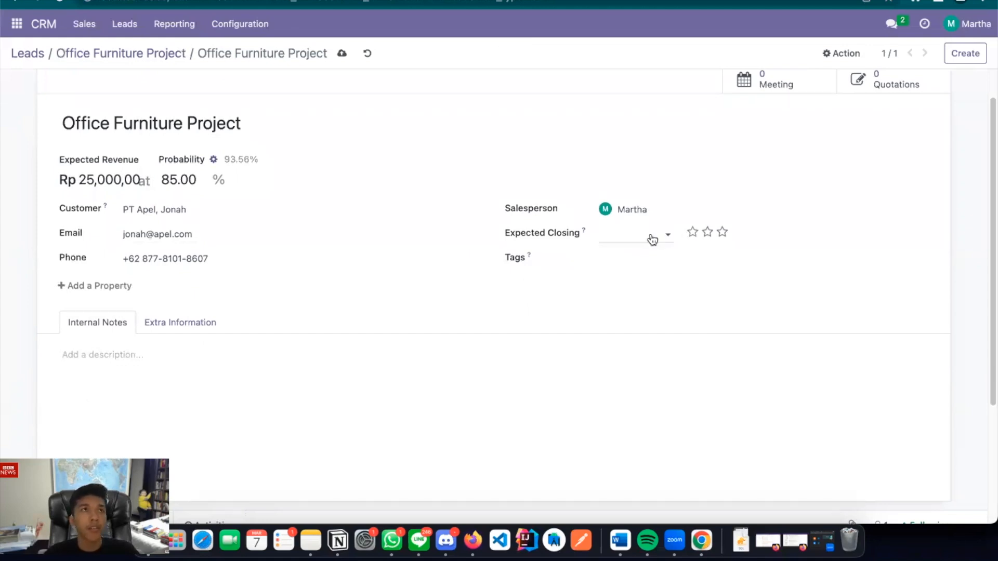
# Set expected closing to 11/08/2023 and give the opportunity three-star priority
pyautogui.click(652, 239)
pyautogui.click(767, 267)
pyautogui.click(766, 267)
pyautogui.click(766, 268)
pyautogui.click(765, 268)
pyautogui.click(765, 268)
pyautogui.click(766, 268)
pyautogui.click(765, 269)
pyautogui.click(765, 269)
pyautogui.click(701, 343)
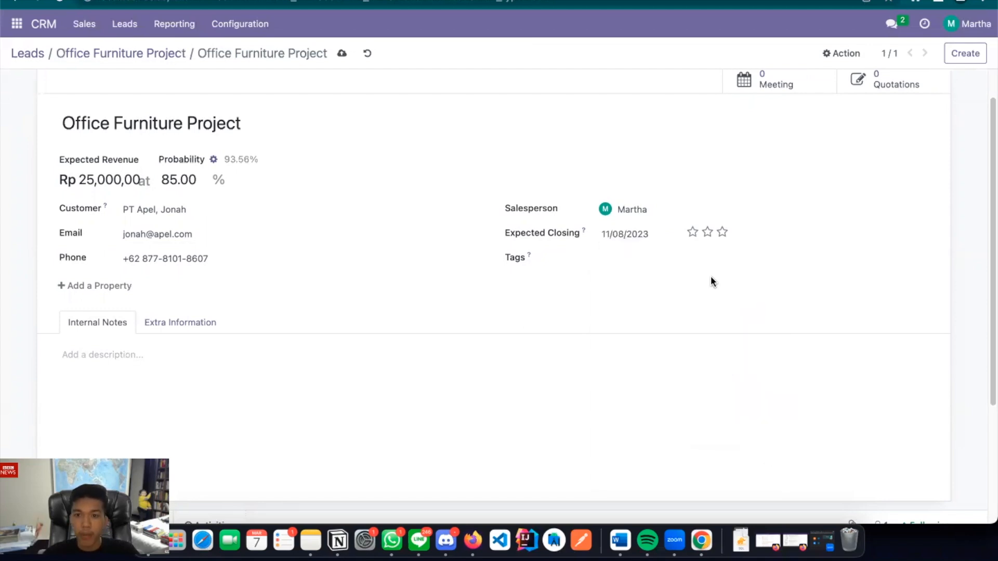
pyautogui.click(722, 234)
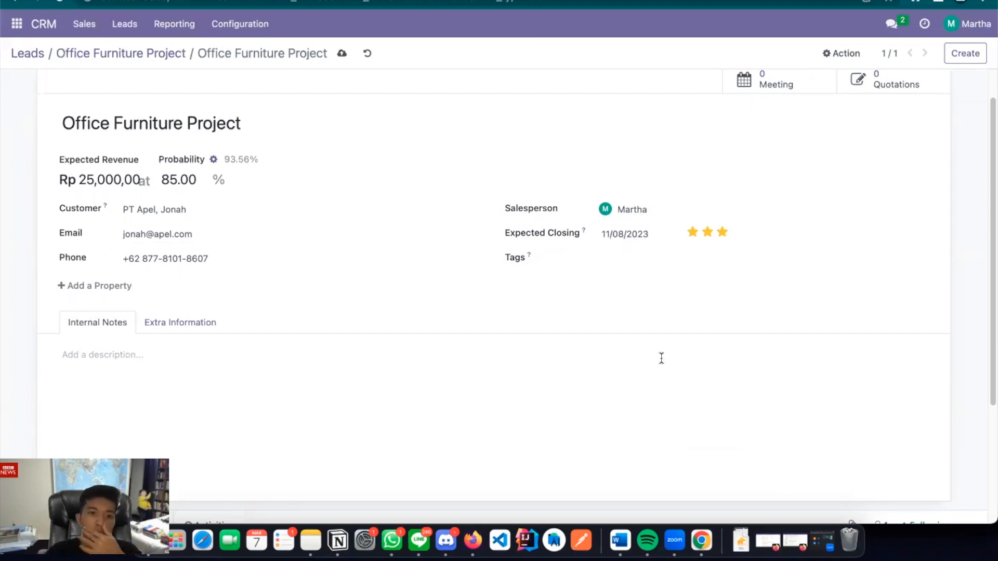
# Save the Office Furniture Project opportunity and go back to the Leads list
pyautogui.scroll(-2, 486, 368)
pyautogui.scroll(3, 486, 367)
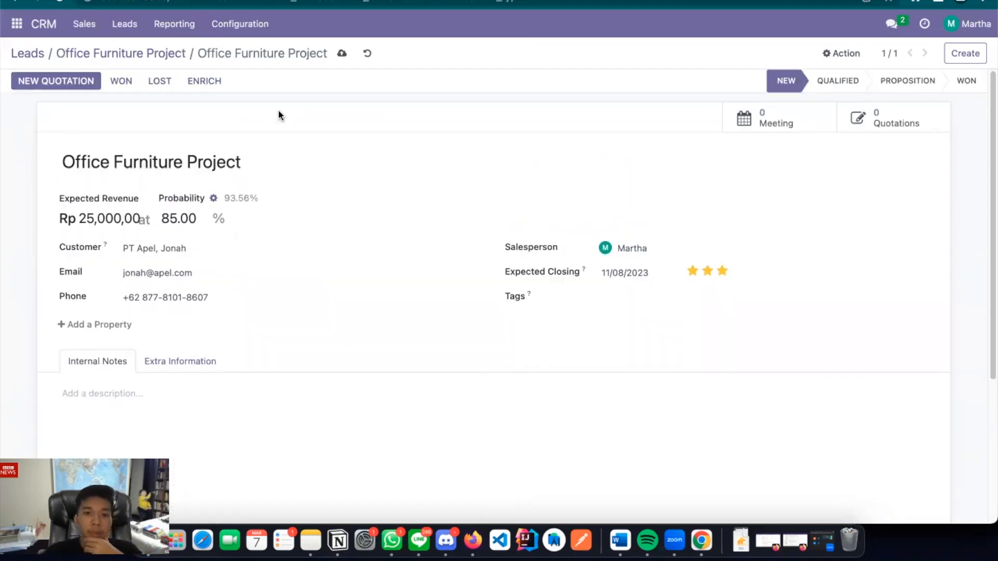
pyautogui.click(338, 55)
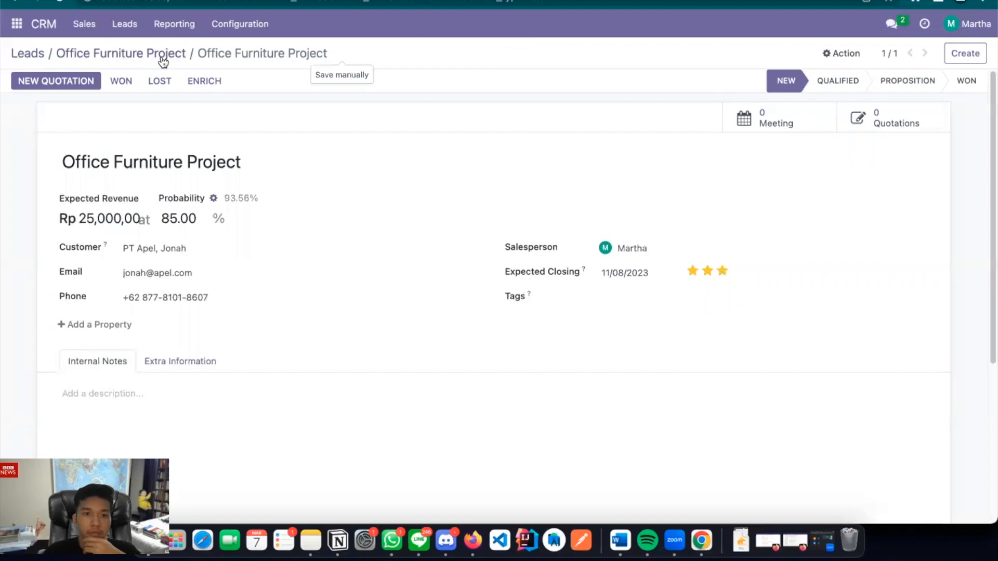
pyautogui.scroll(-1, 288, 251)
pyautogui.scroll(-1, 288, 252)
pyautogui.scroll(1, 288, 251)
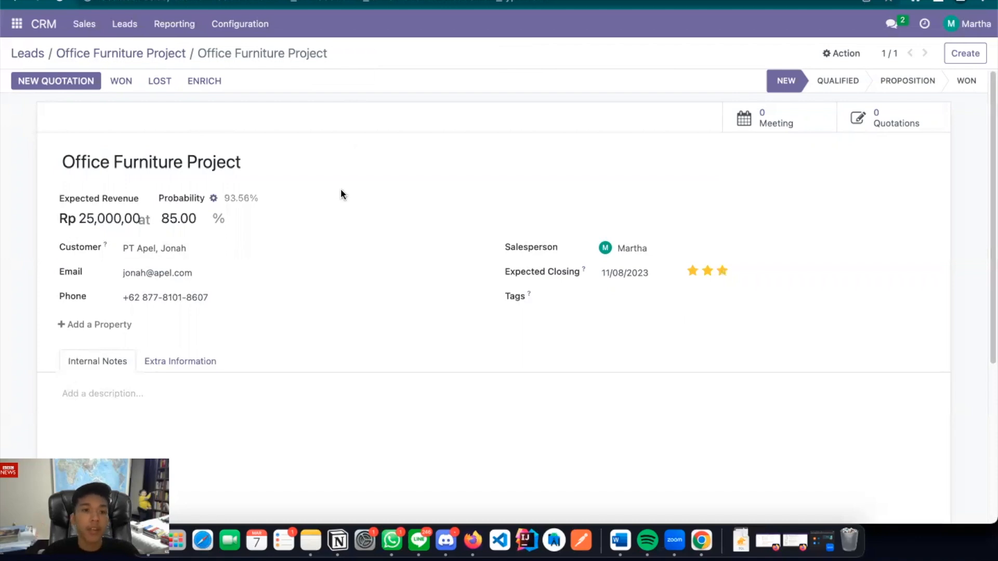
pyautogui.click(17, 56)
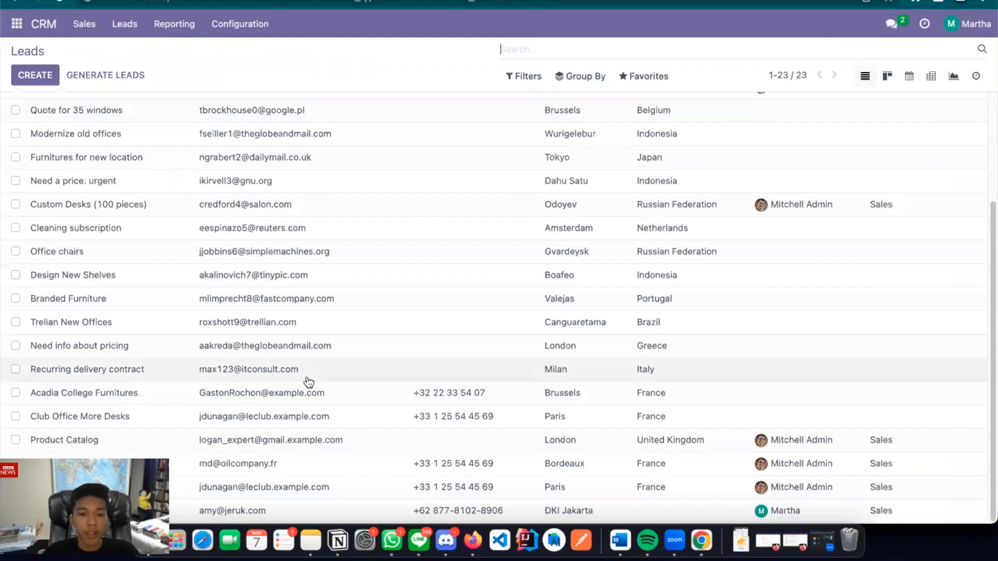
# Open the Office Lamp Project lead and convert it into an opportunity
pyautogui.click(237, 512)
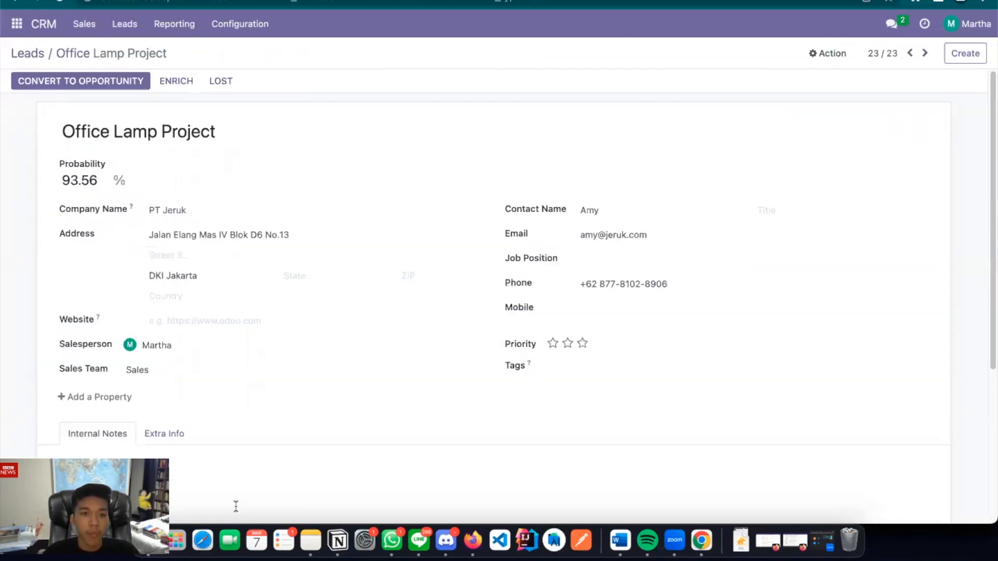
pyautogui.click(108, 86)
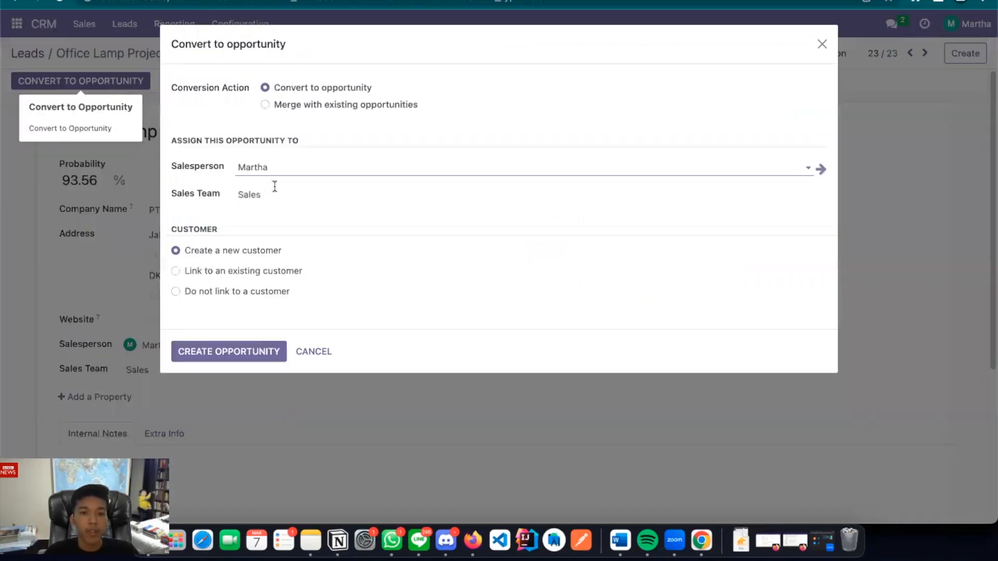
pyautogui.click(225, 352)
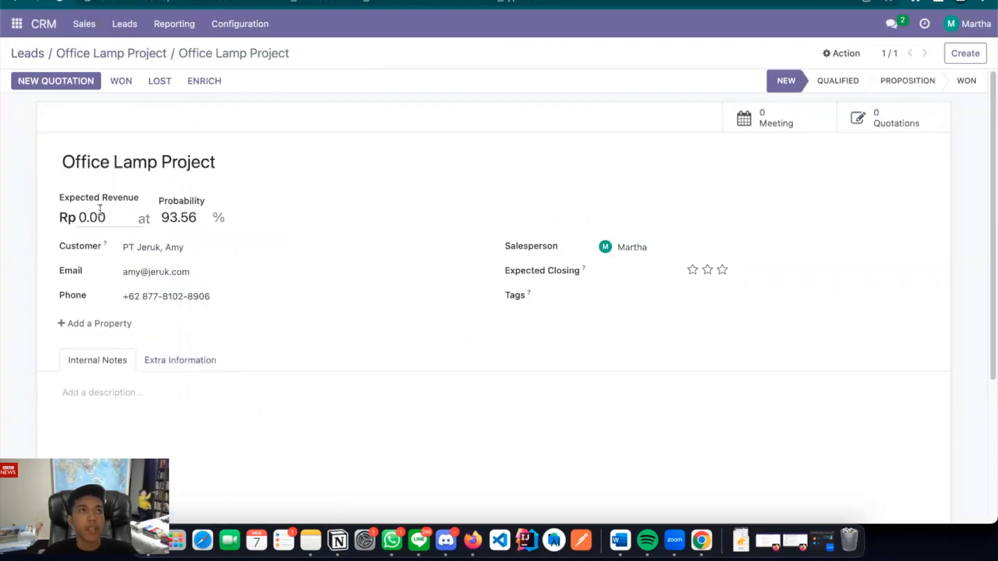
# Set expected revenue to 10,000,000 and probability to 75%
pyautogui.click(128, 223)
pyautogui.write('1')
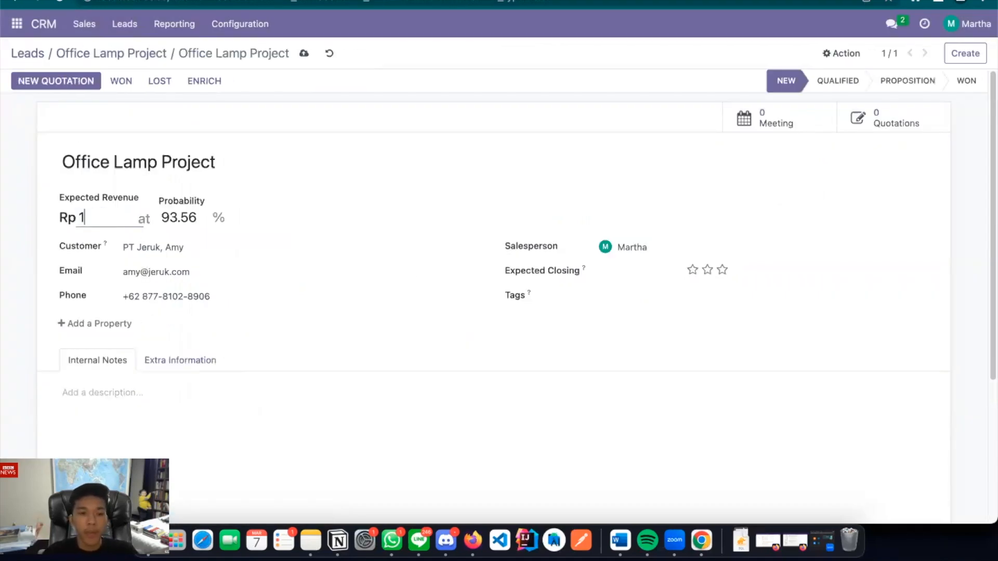
pyautogui.write('000000')
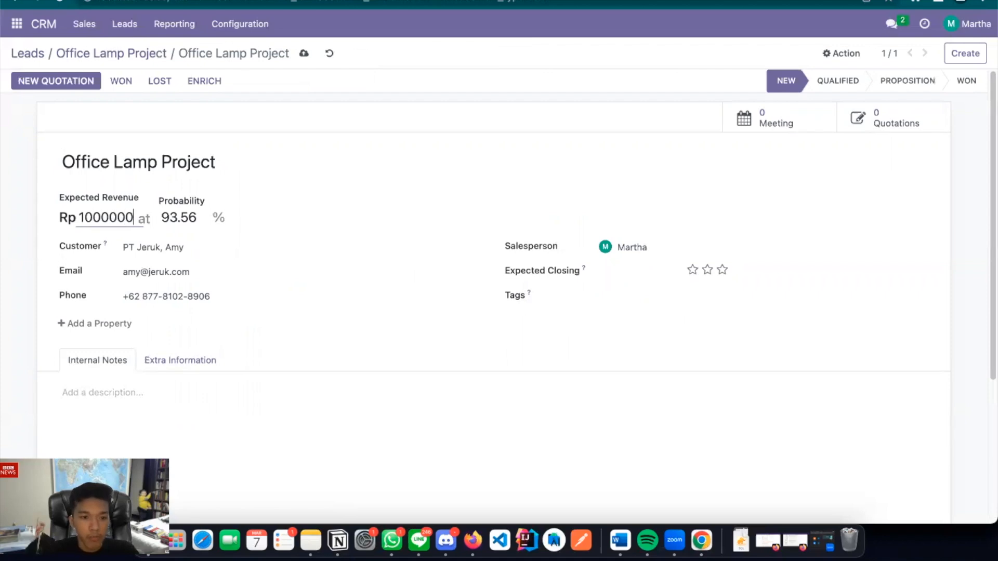
pyautogui.hotkey('shift', 'Left')
pyautogui.hotkey('shift', 'Left')
pyautogui.hotkey('shift', 'Left')
pyautogui.hotkey('shift', 'Left')
pyautogui.hotkey('shift', 'Left')
pyautogui.hotkey('shift', 'Left')
pyautogui.press('Right')
pyautogui.write('0')
pyautogui.press('Right')
pyautogui.press('Right')
pyautogui.click(184, 218)
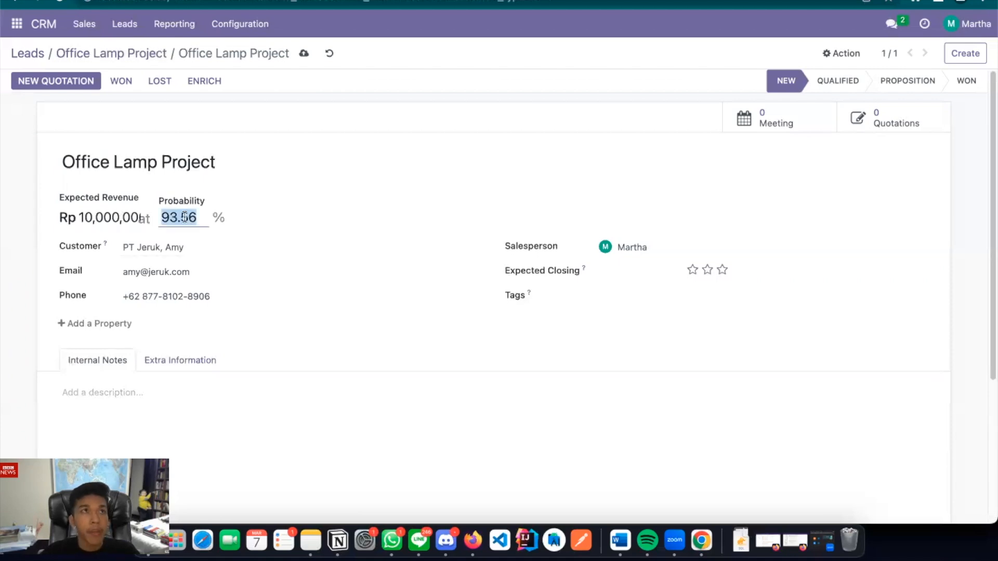
pyautogui.write('75')
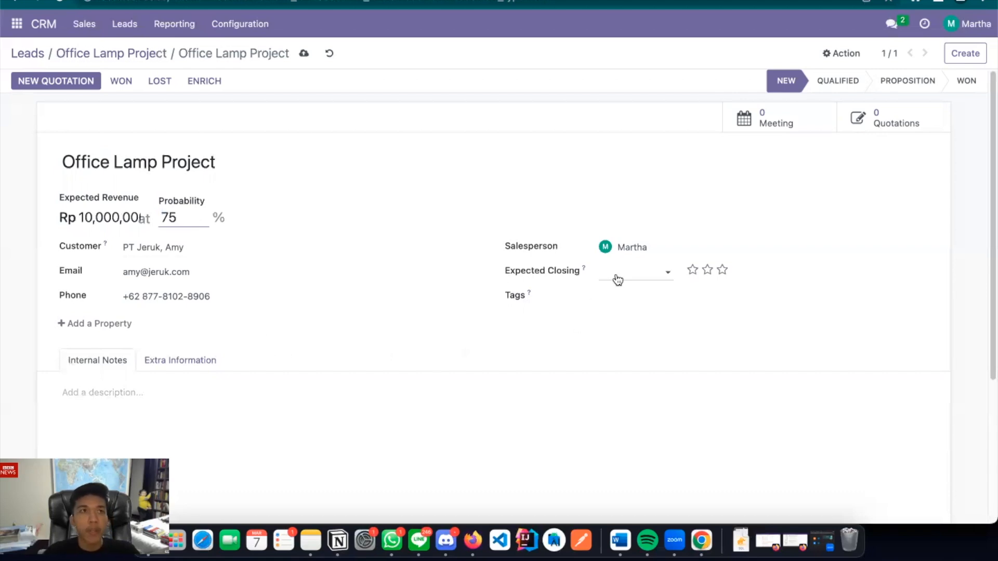
# Set expected closing to 09/09/2023 and give the opportunity two-star priority
pyautogui.click(620, 278)
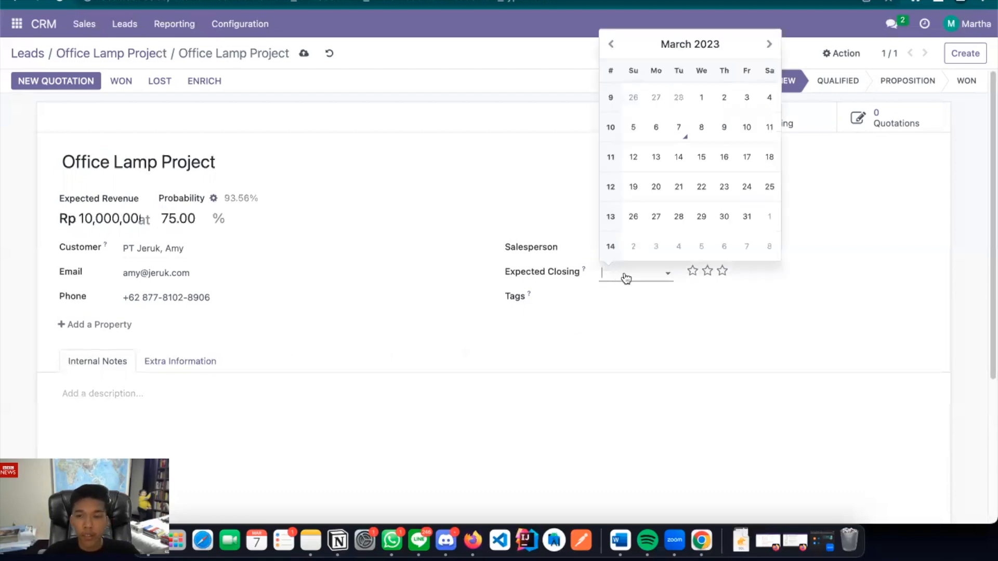
pyautogui.click(769, 45)
pyautogui.click(770, 45)
pyautogui.click(770, 45)
pyautogui.click(770, 45)
pyautogui.click(770, 46)
pyautogui.click(770, 45)
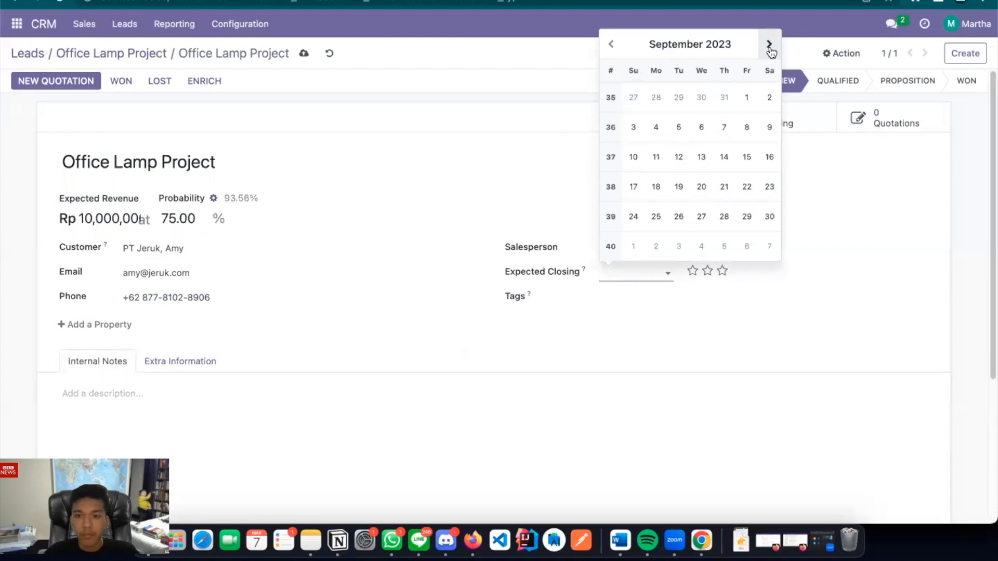
pyautogui.click(769, 129)
pyautogui.click(712, 271)
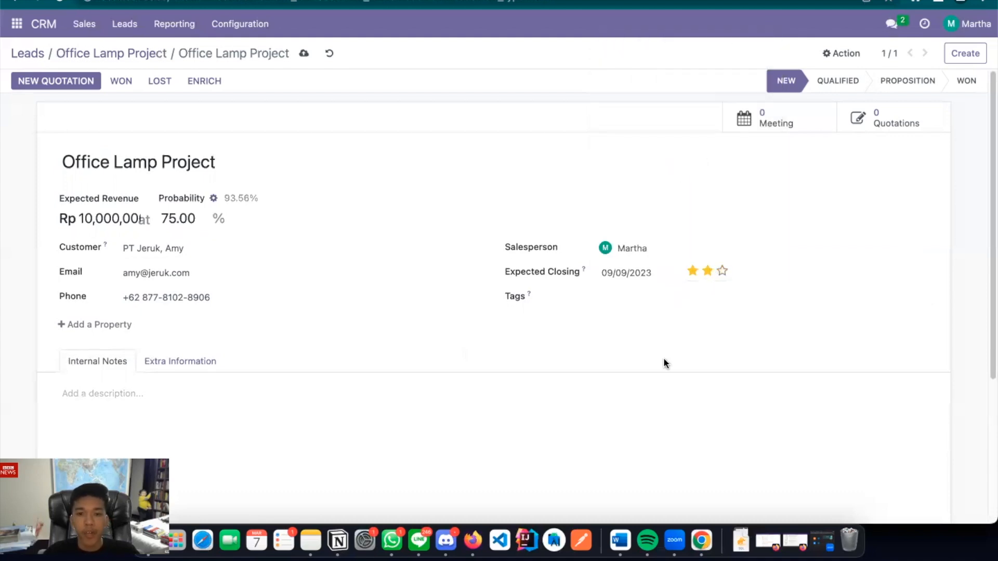
# Save the Office Lamp Project opportunity and return to the Leads list
pyautogui.scroll(-5, 664, 360)
pyautogui.scroll(5, 664, 358)
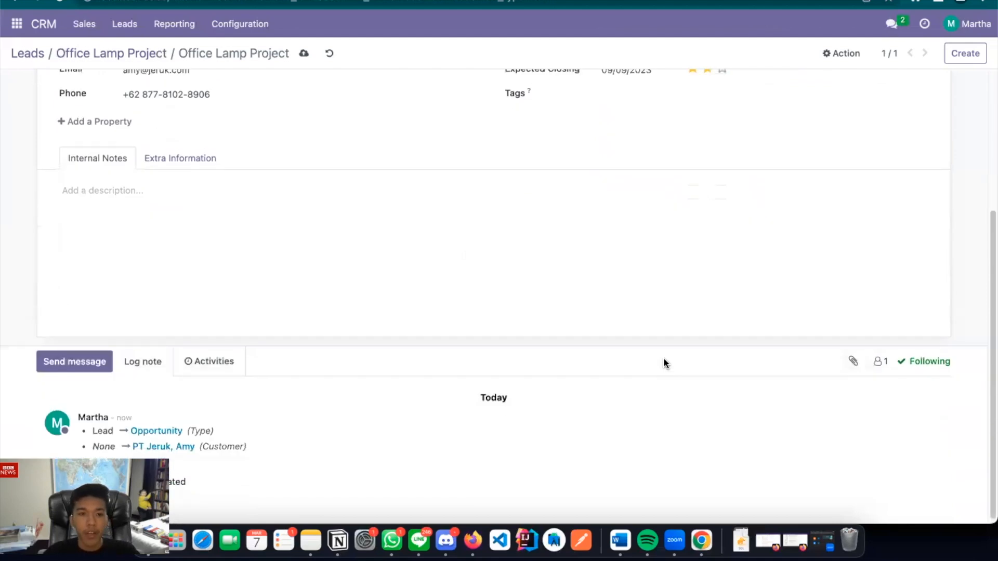
pyautogui.click(302, 55)
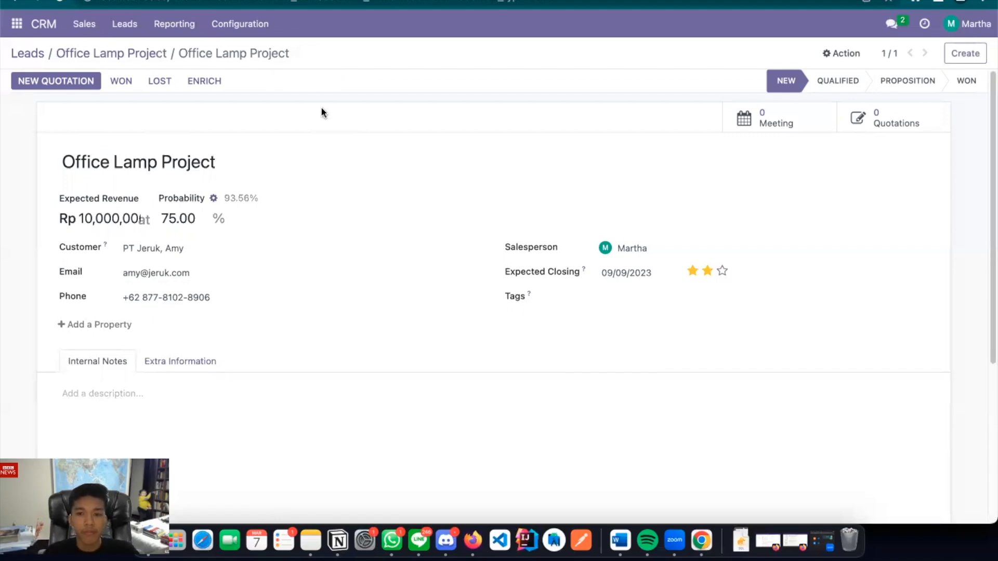
pyautogui.click(21, 56)
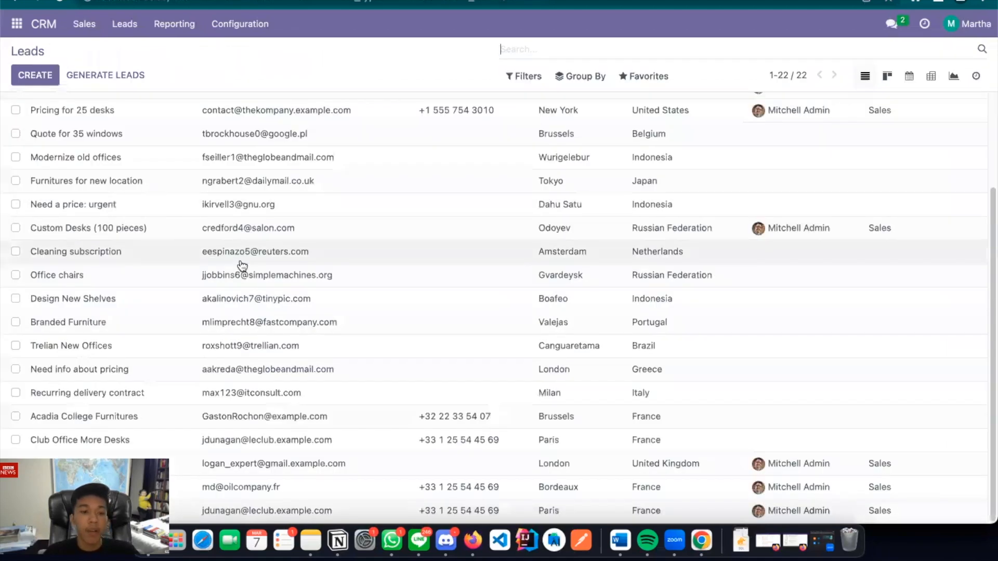
# Show the My Pipeline kanban with both opportunities in New, totalling 35,000k
pyautogui.scroll(5, 280, 231)
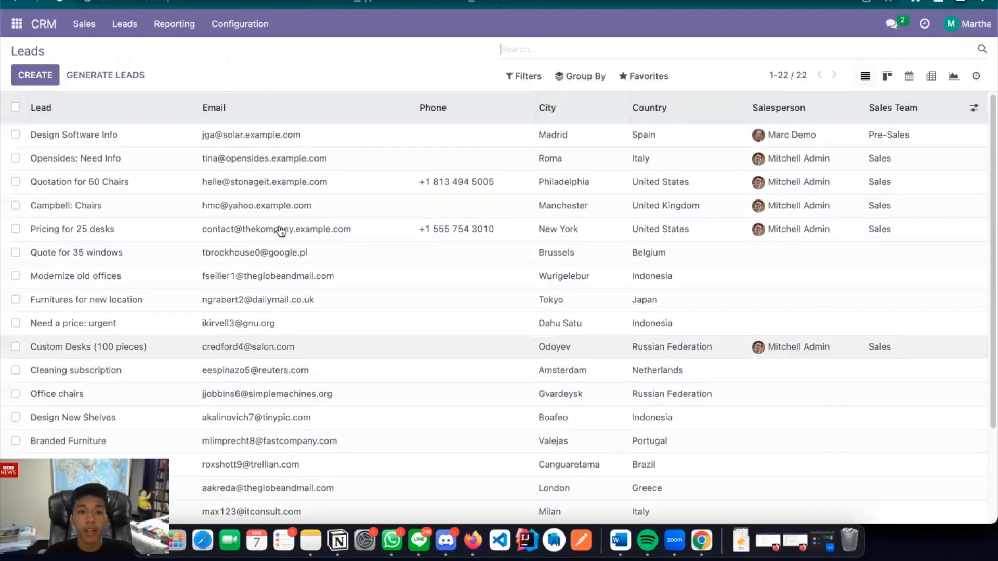
pyautogui.scroll(-3, 281, 231)
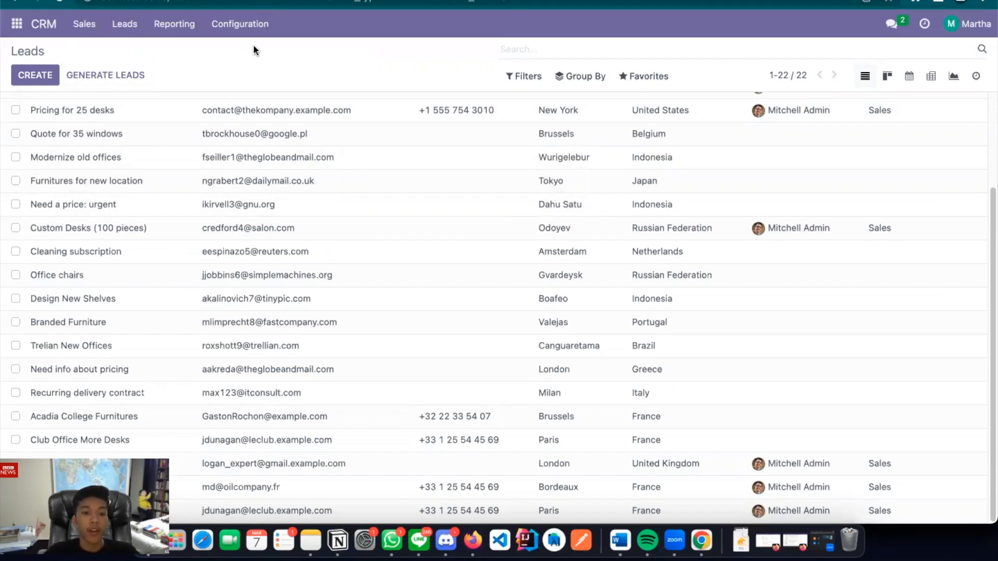
pyautogui.click(84, 26)
pyautogui.click(101, 51)
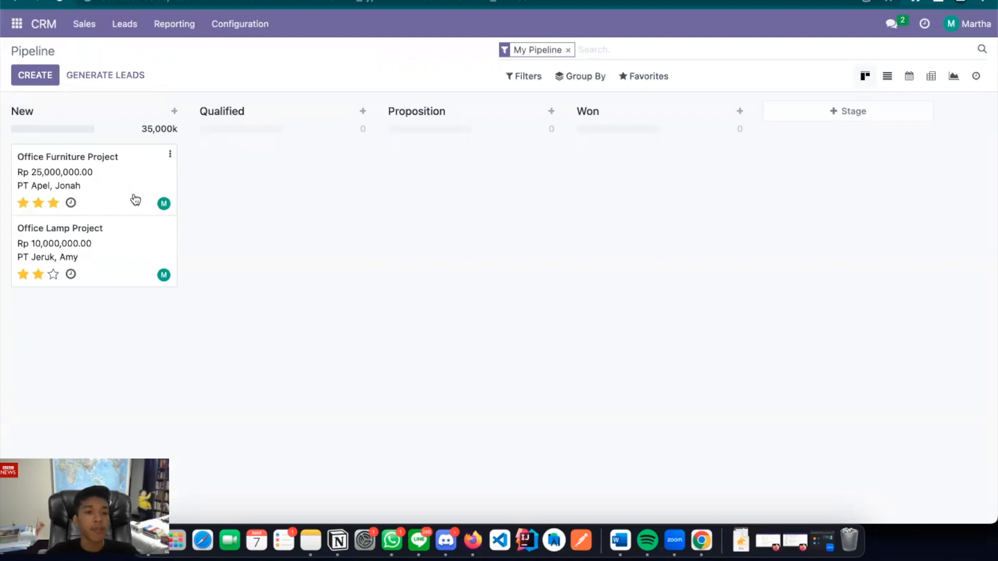
# Mark Office Furniture Project as Won at 100%, dismiss the error, and return to the pipeline
pyautogui.click(133, 198)
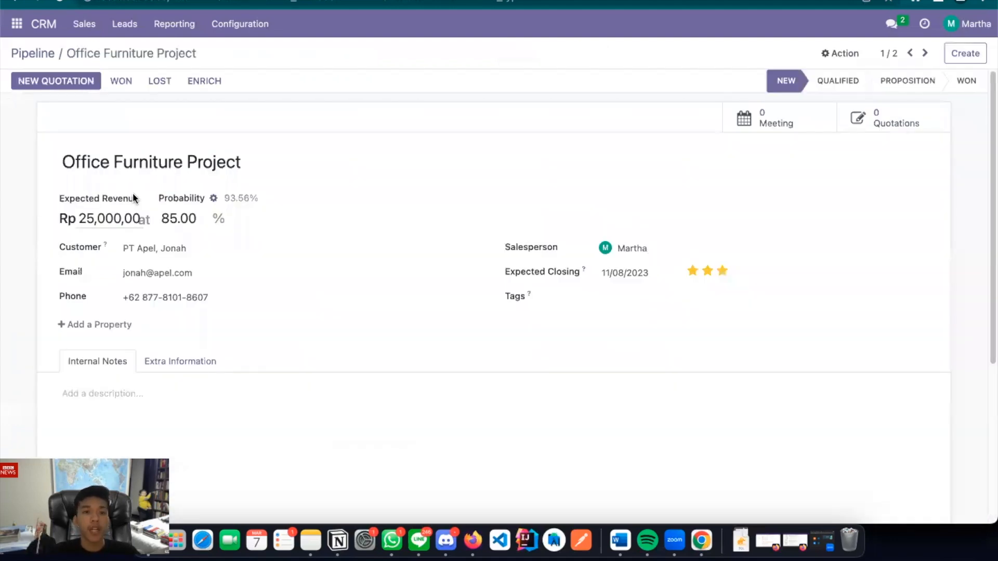
pyautogui.click(121, 82)
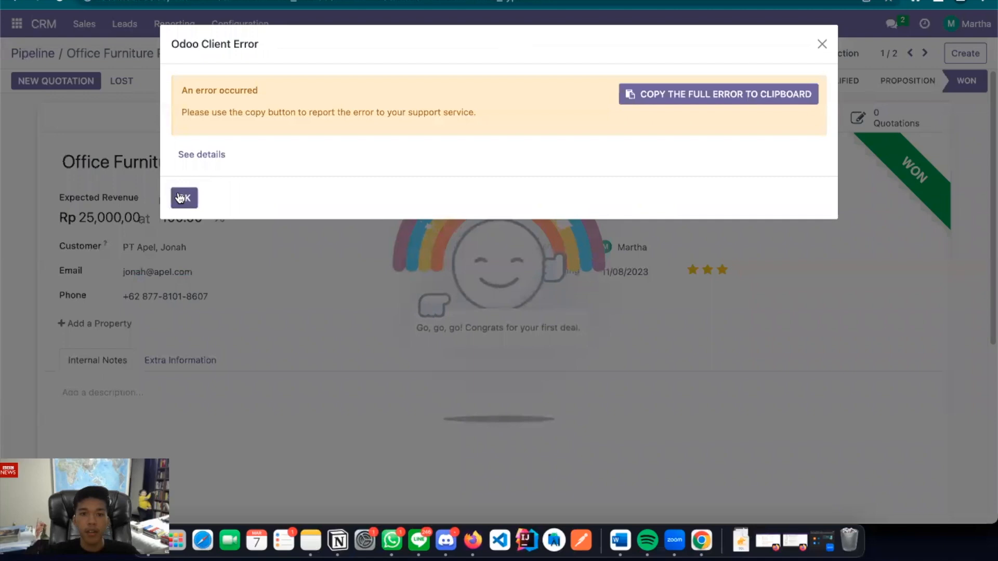
pyautogui.click(180, 199)
pyautogui.scroll(-1, 386, 208)
pyautogui.scroll(1, 385, 208)
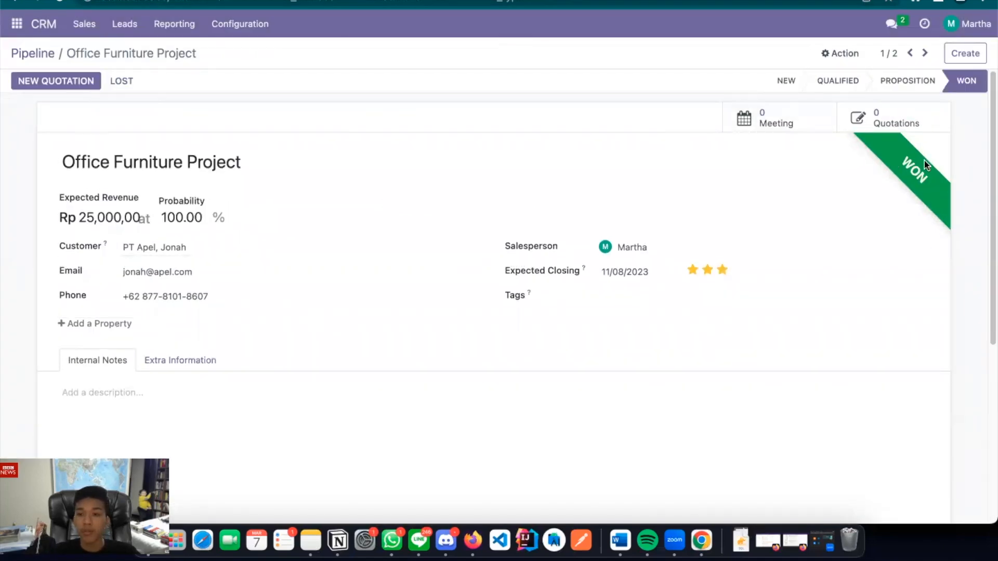
pyautogui.click(16, 53)
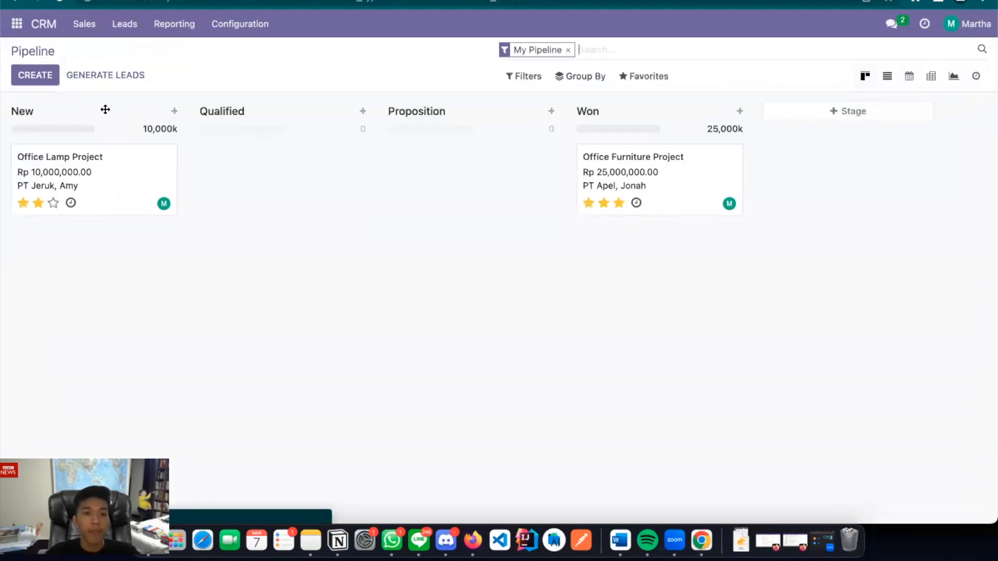
# Mark Office Lamp Project lost with reason 'Not enough stock', then return to the pipeline
pyautogui.click(131, 175)
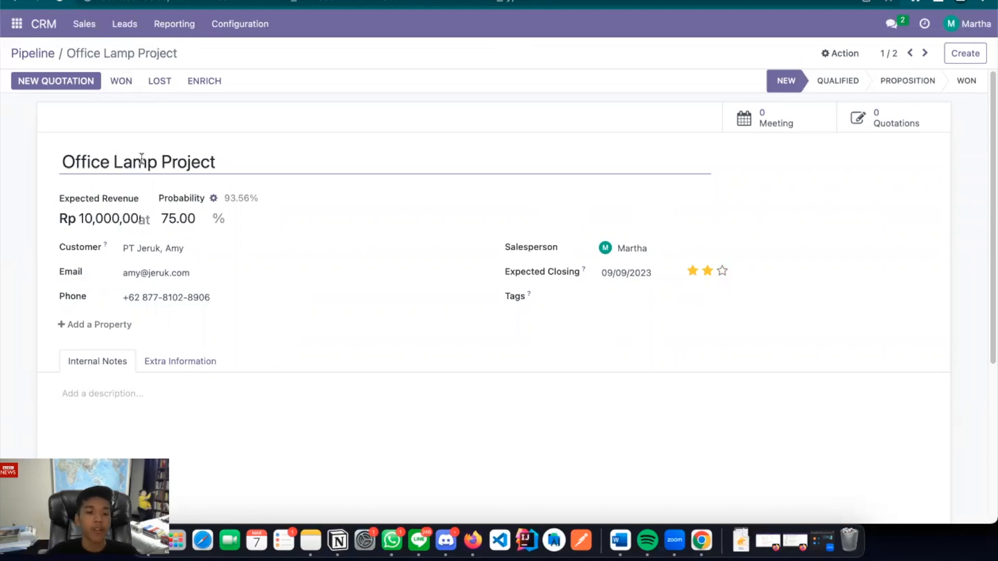
pyautogui.click(153, 82)
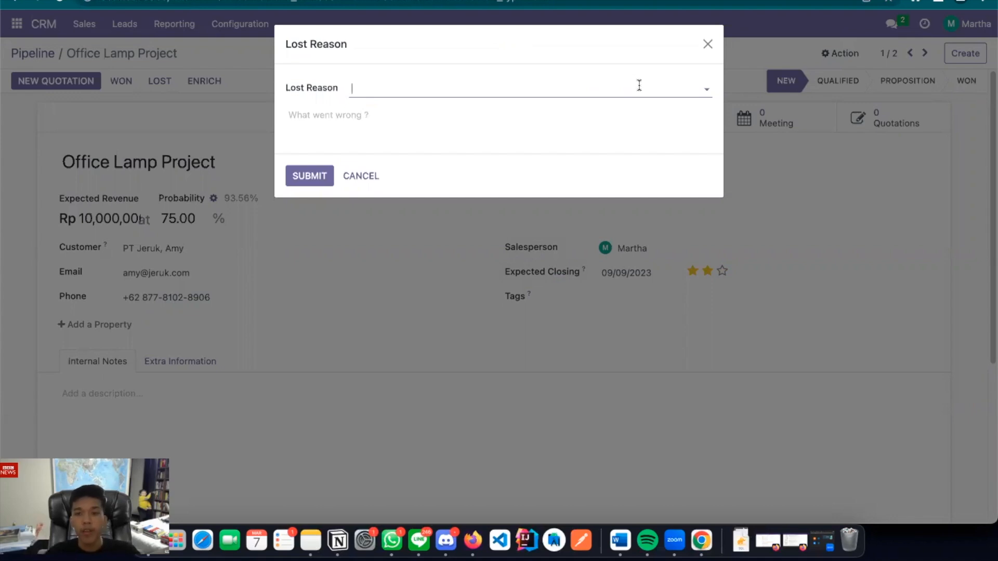
pyautogui.click(684, 82)
pyautogui.click(454, 146)
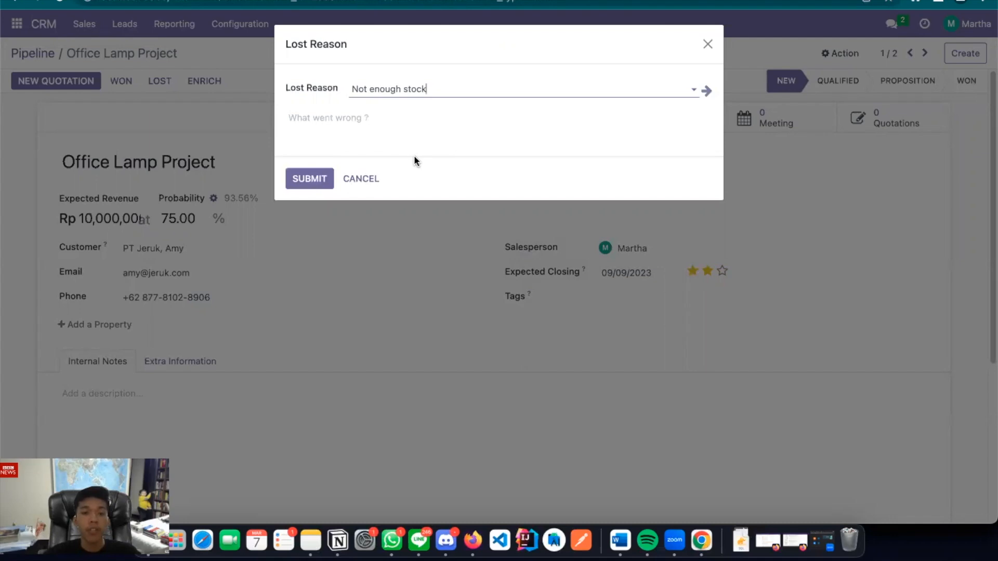
pyautogui.click(326, 178)
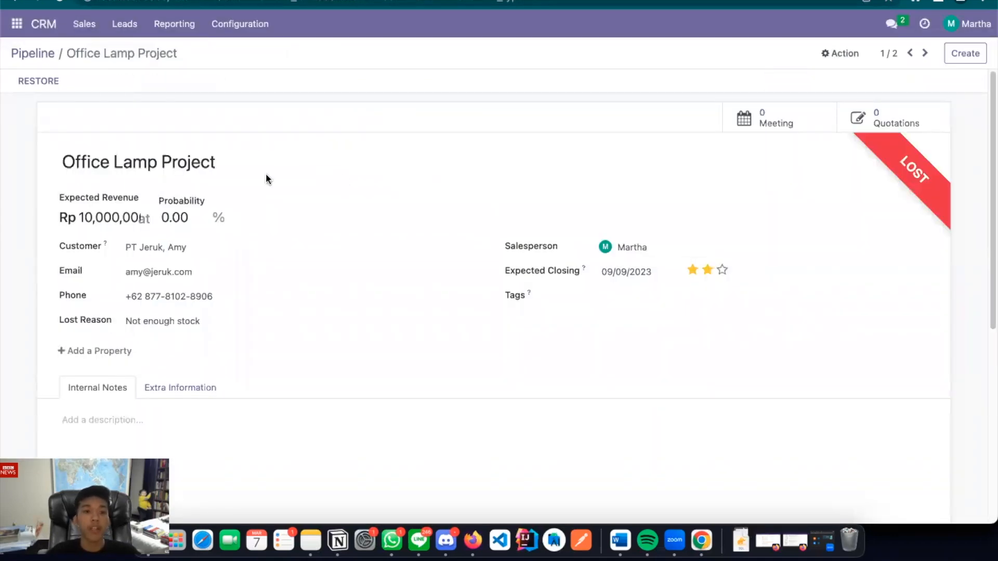
pyautogui.click(23, 62)
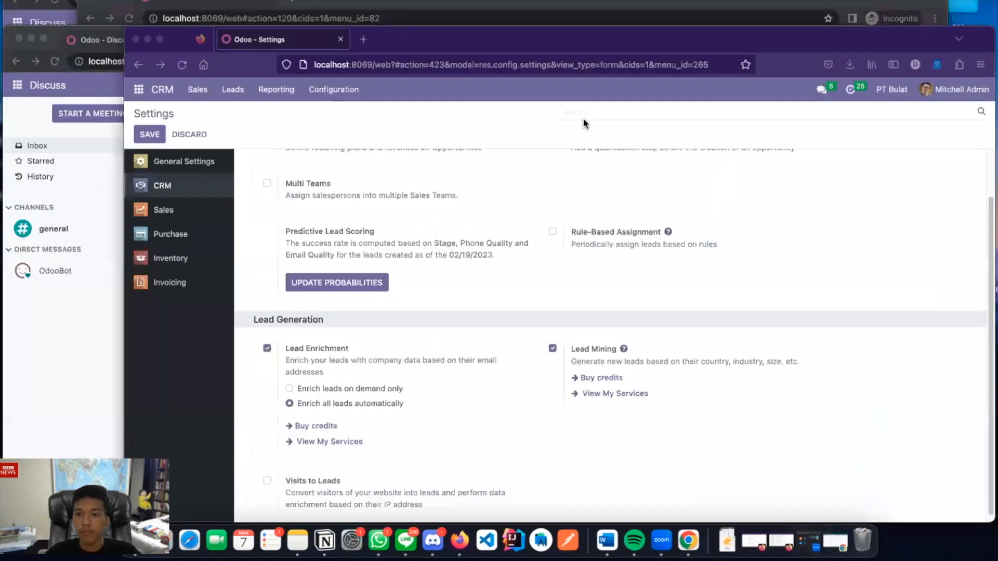
# Switch to the other user's Odoo window, which shows an empty Discuss inbox
pyautogui.hotkey('ctrl', 'Up')
pyautogui.hotkey('ctrl', 'Up')
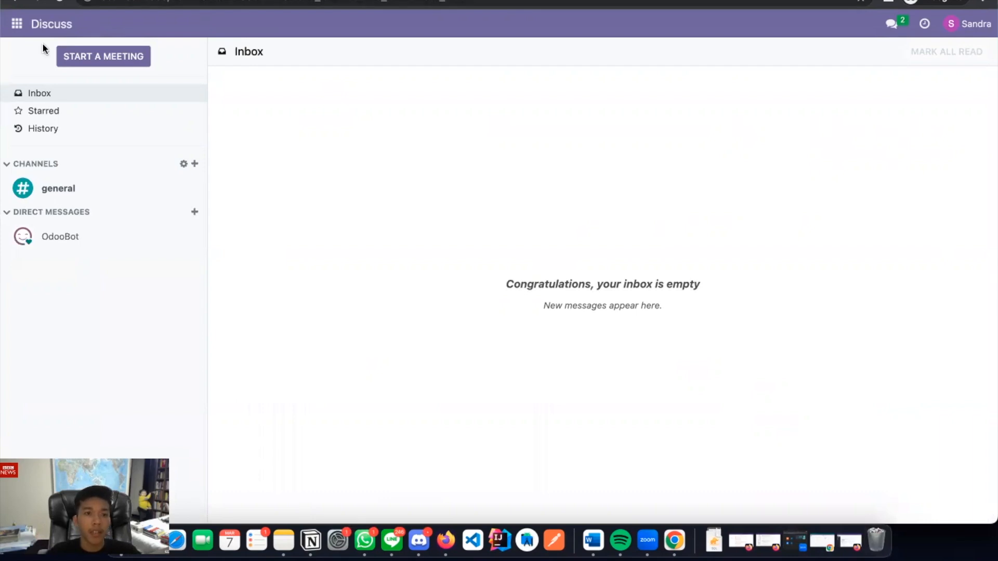
# Go to the Sales quotations list and start a new blank quotation
pyautogui.click(20, 26)
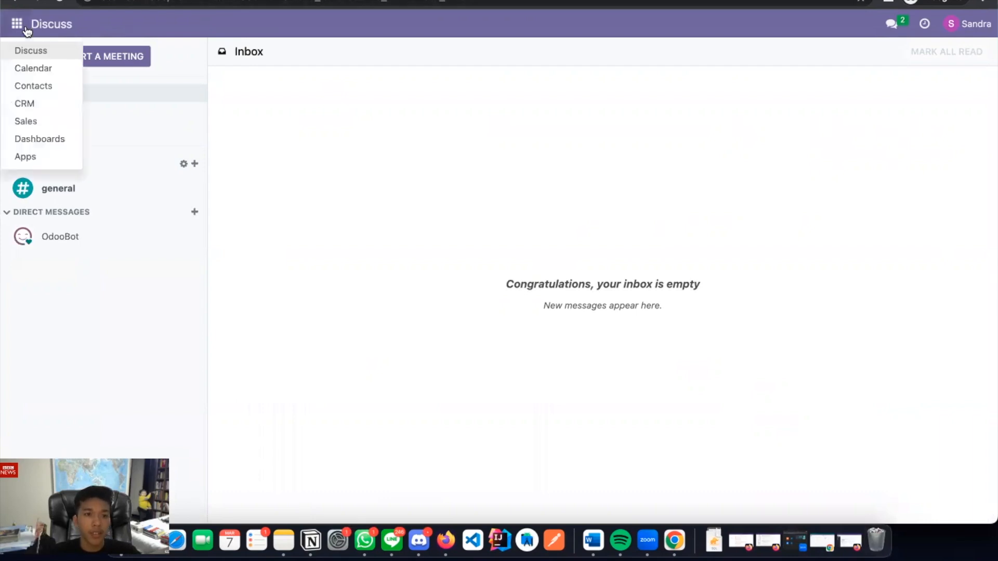
pyautogui.click(26, 122)
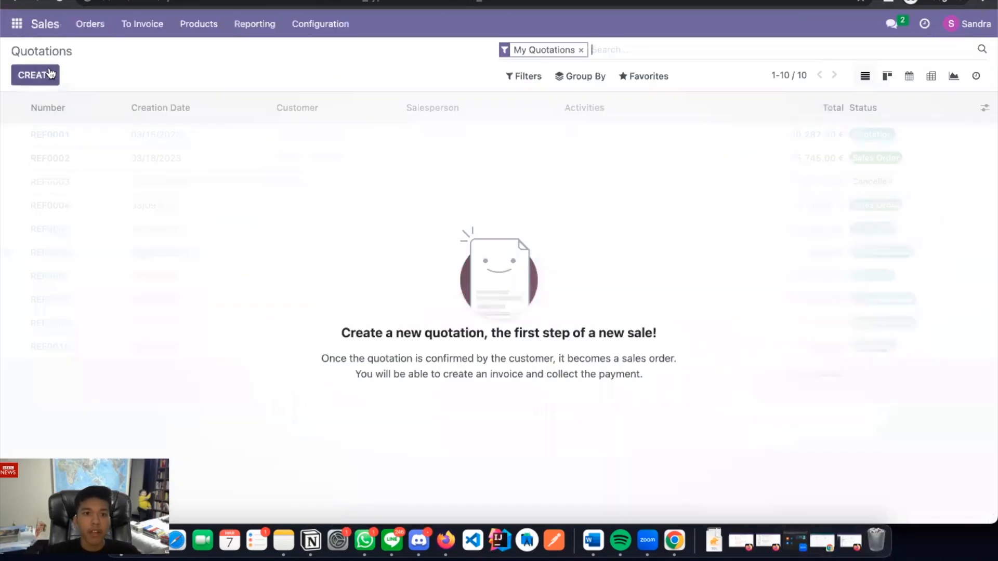
pyautogui.doubleClick(47, 48)
pyautogui.click(64, 51)
pyautogui.doubleClick(64, 51)
pyautogui.click(107, 68)
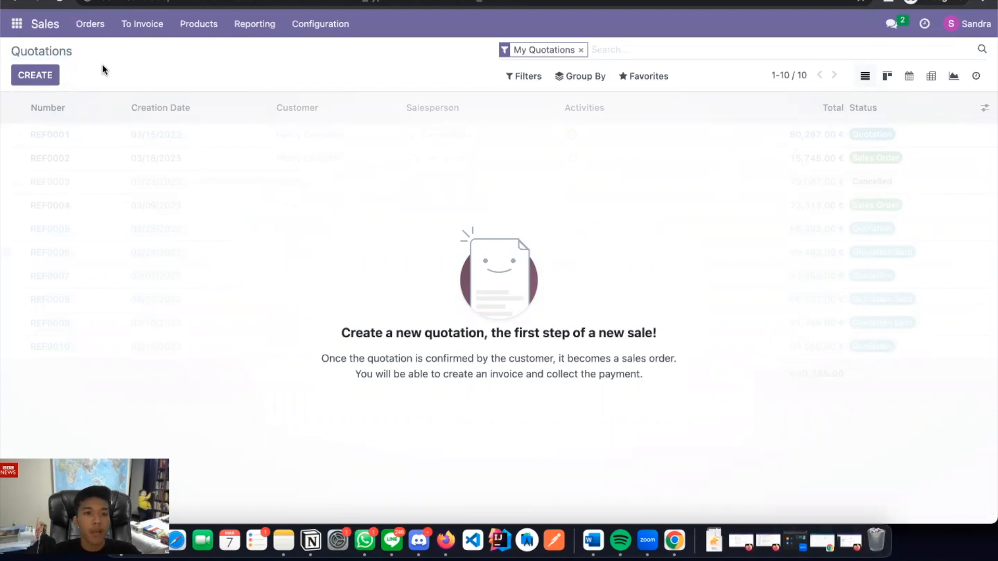
pyautogui.click(23, 78)
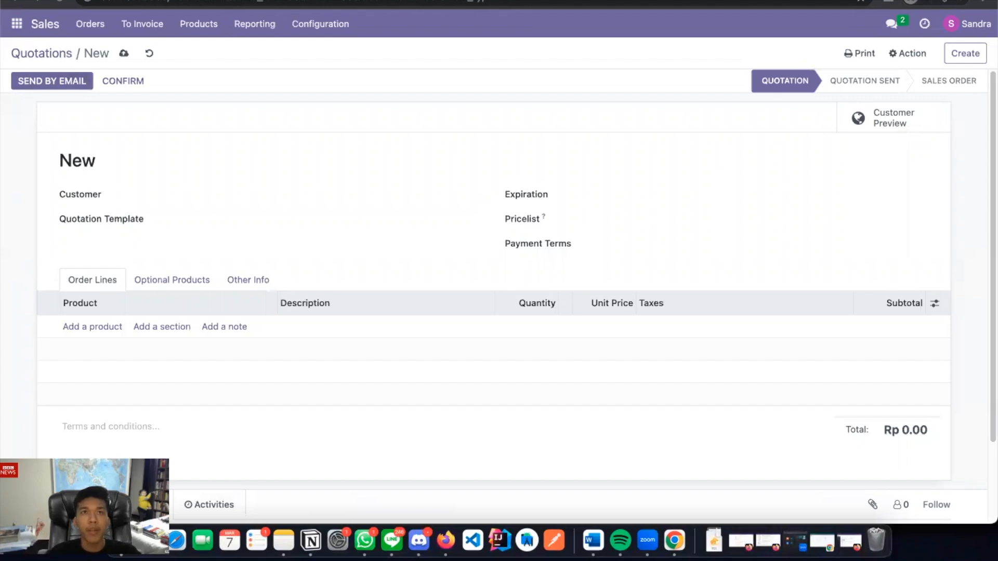
# Set the quotation's customer to PT Apel
pyautogui.click(199, 191)
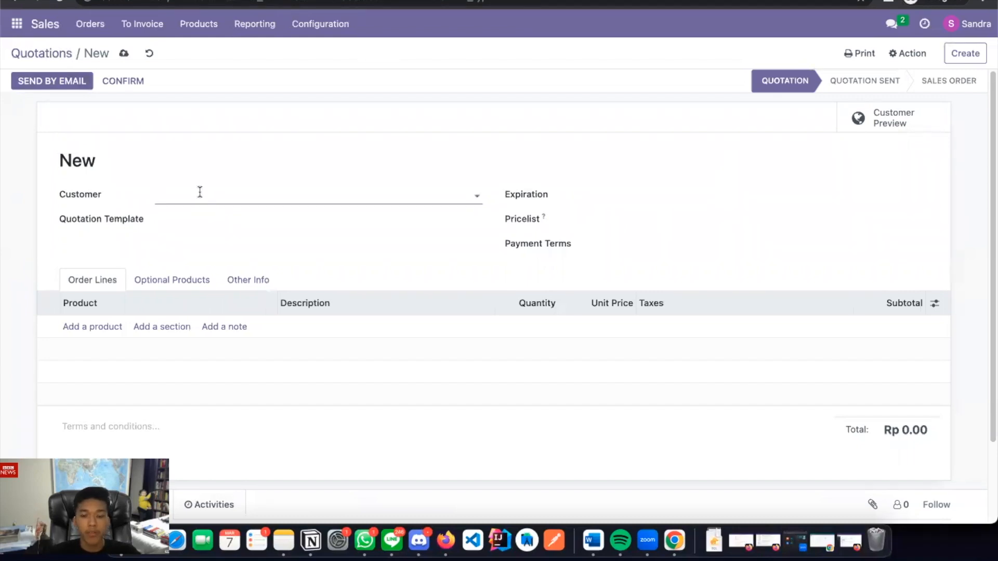
pyautogui.write('PT Ap')
pyautogui.click(229, 218)
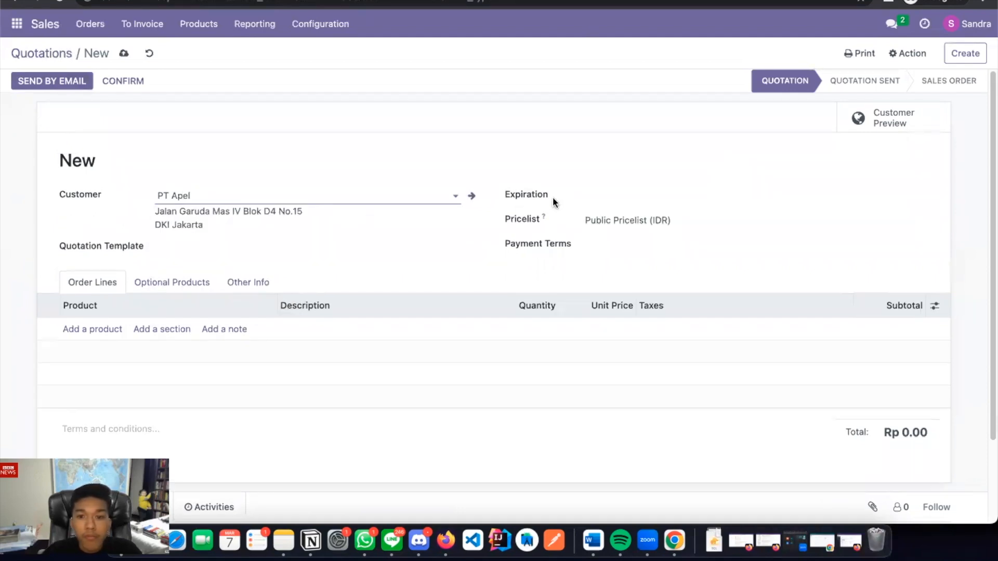
# Add order lines for 15 Office Chairs and 15 Large Desks
pyautogui.click(96, 329)
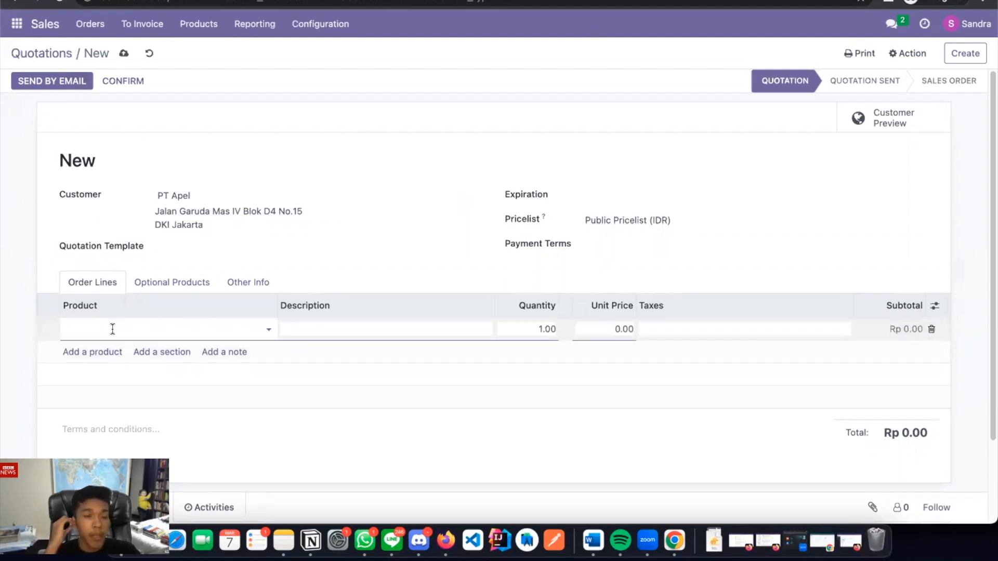
pyautogui.write('Offi')
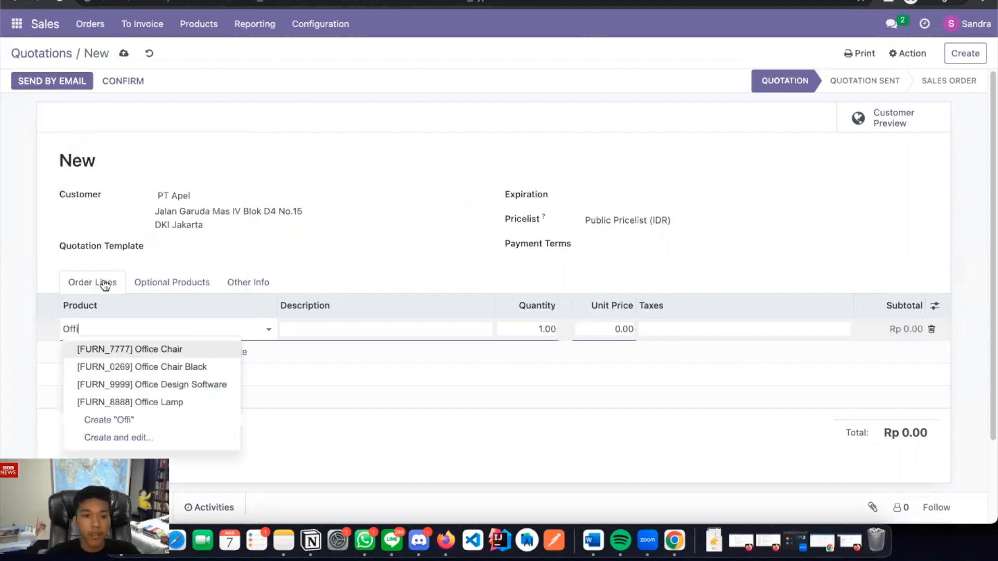
pyautogui.click(115, 349)
pyautogui.click(506, 333)
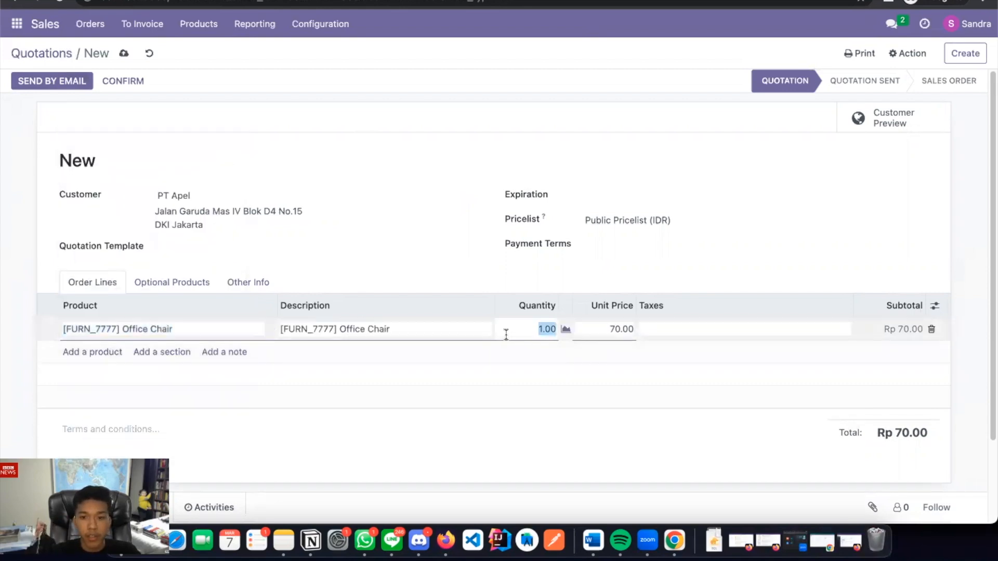
pyautogui.write('15')
pyautogui.click(96, 355)
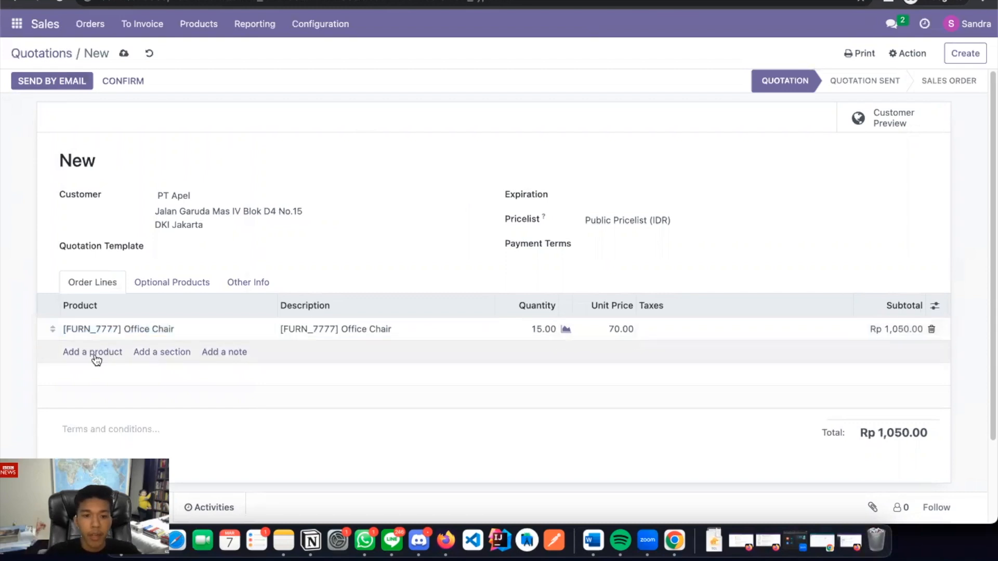
pyautogui.write('Larg')
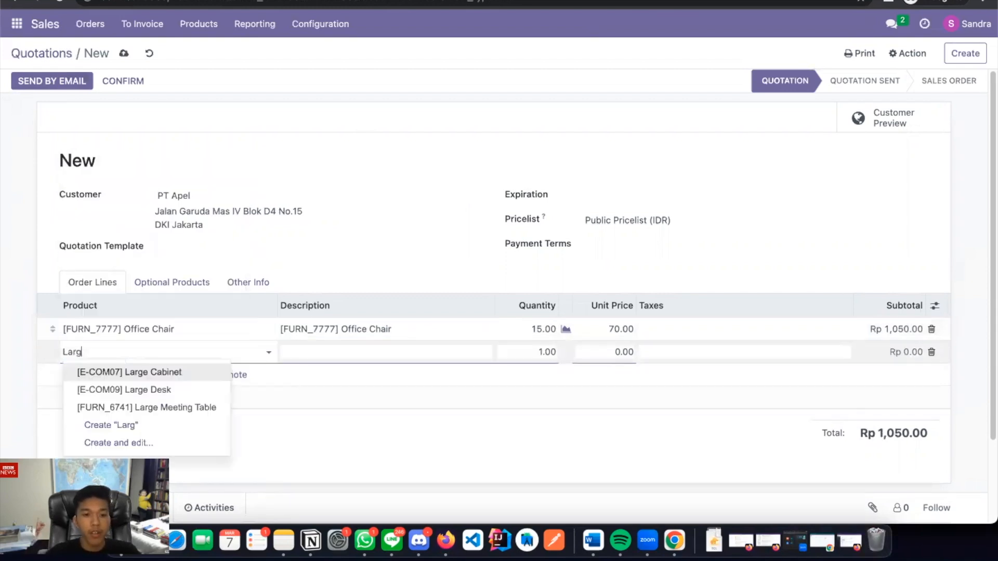
pyautogui.click(139, 387)
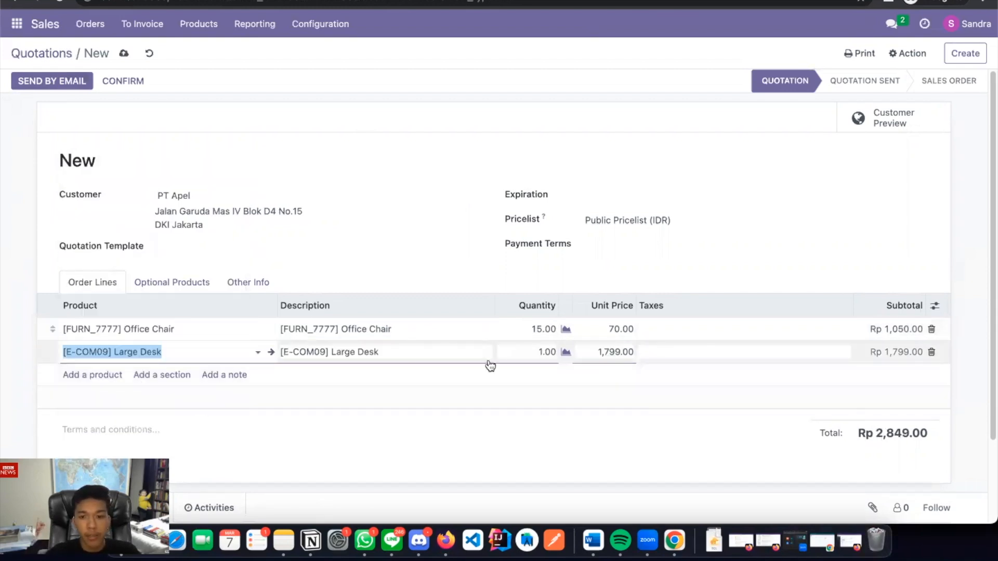
pyautogui.click(513, 354)
pyautogui.write('15')
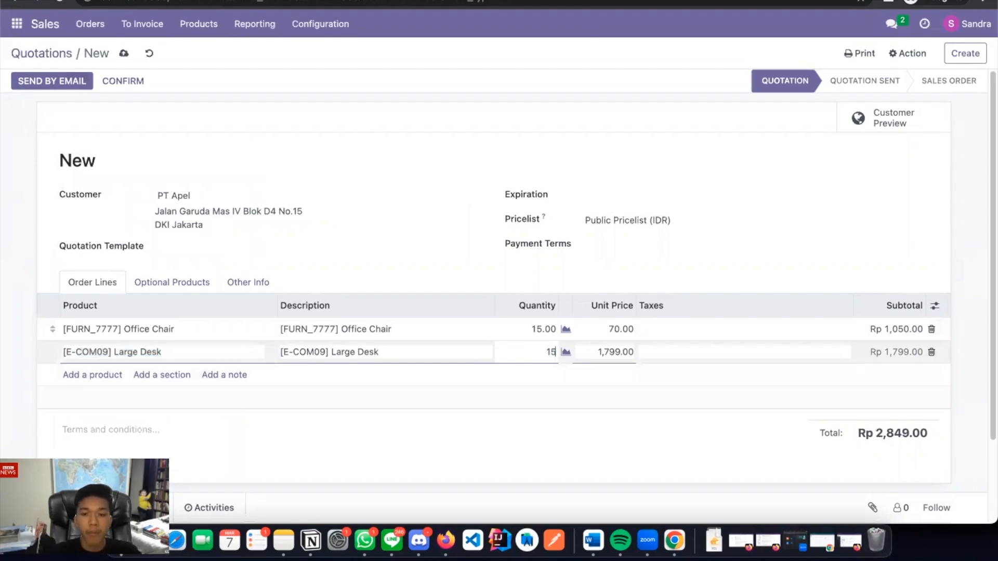
pyautogui.click(524, 430)
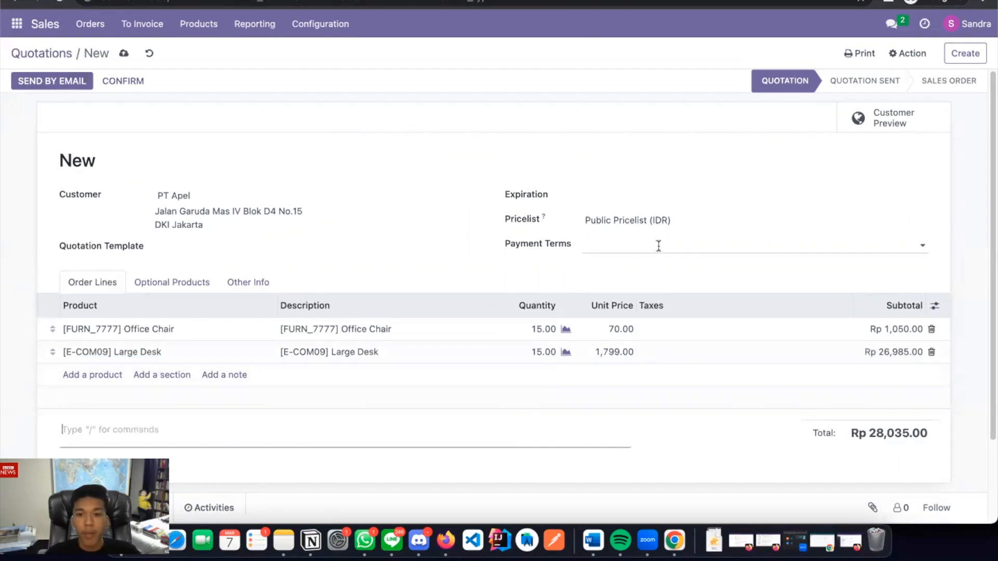
# Set Immediate Payment terms and expiration 03/20/2023, then save the quotation
pyautogui.click(659, 245)
pyautogui.click(647, 268)
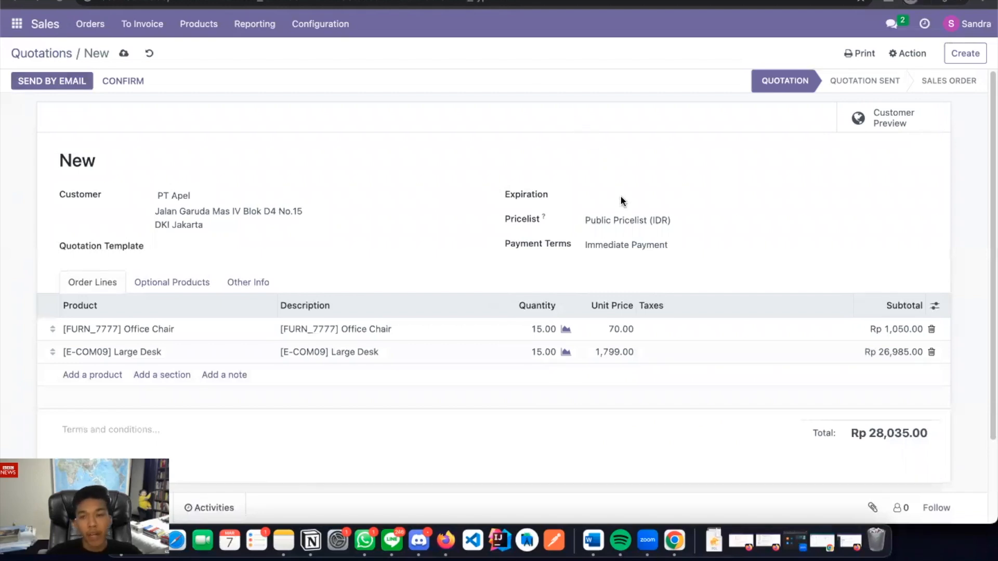
pyautogui.click(652, 197)
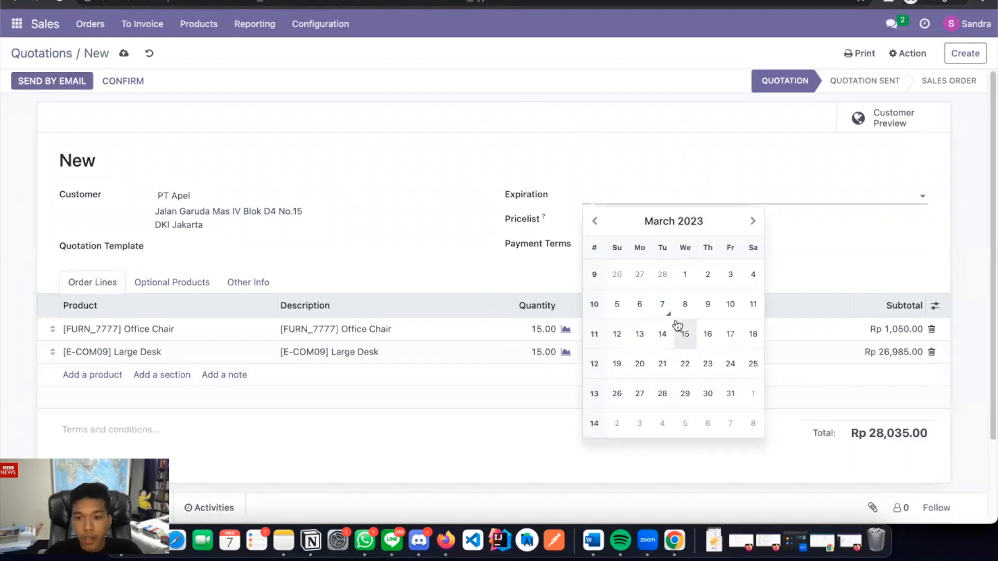
pyautogui.click(639, 363)
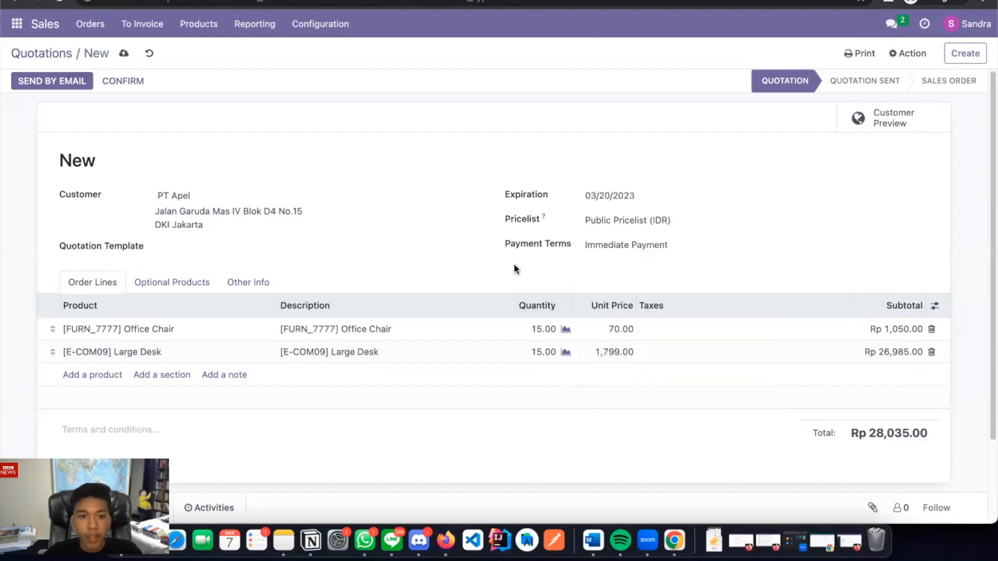
pyautogui.scroll(-2, 513, 265)
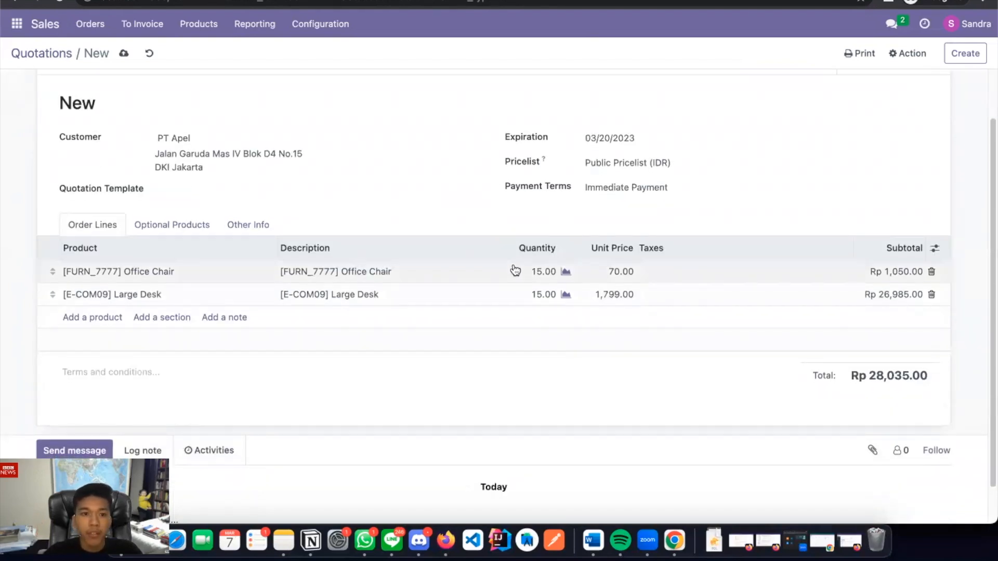
pyautogui.scroll(2, 514, 270)
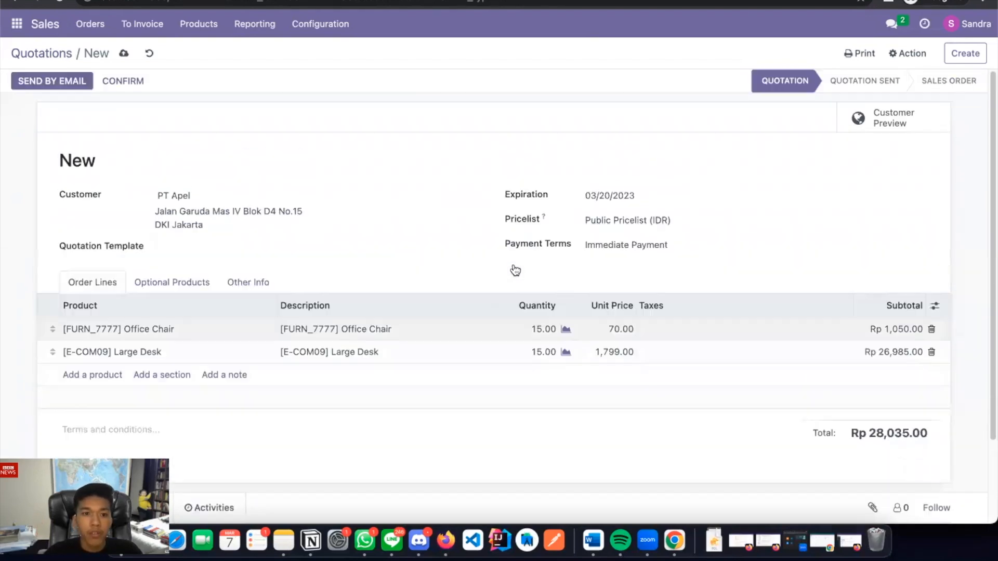
pyautogui.click(120, 54)
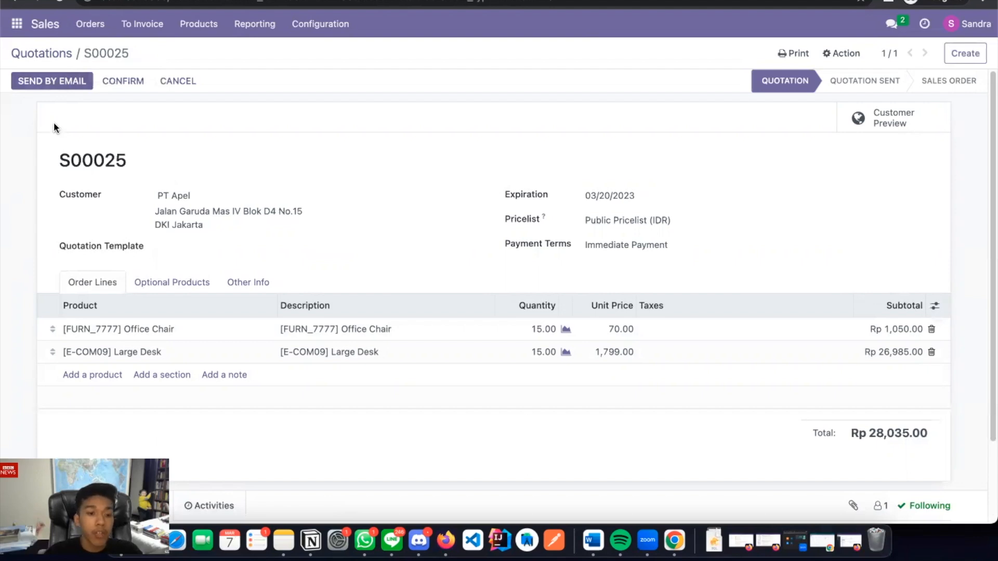
# Email quotation S00025 to PT Apel and confirm it as a sales order
pyautogui.click(50, 85)
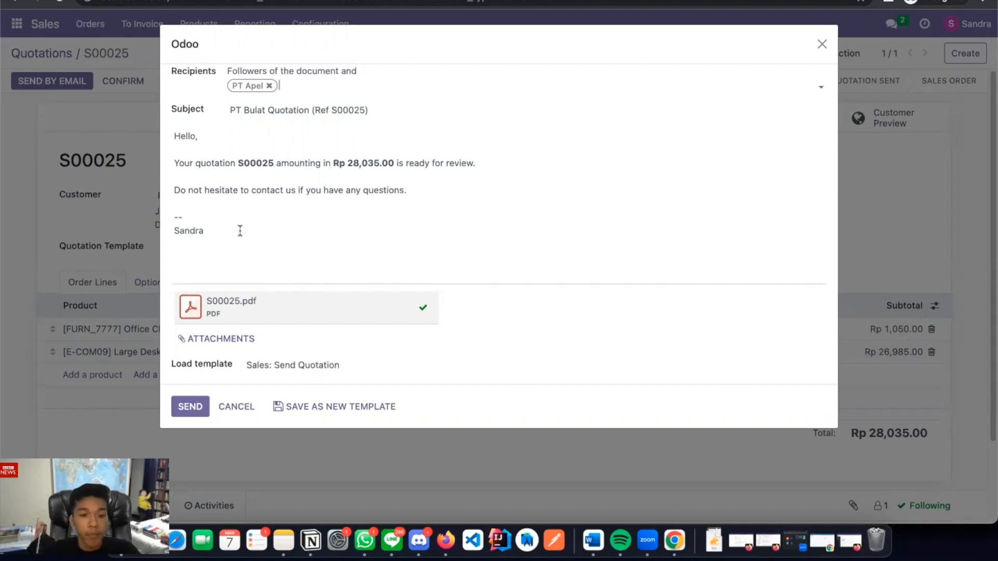
pyautogui.click(189, 410)
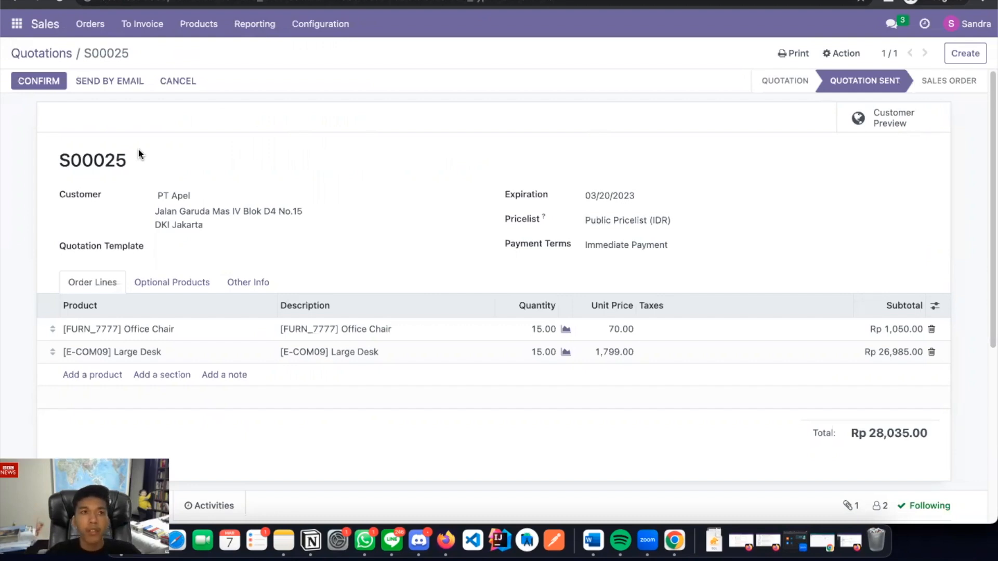
pyautogui.click(46, 87)
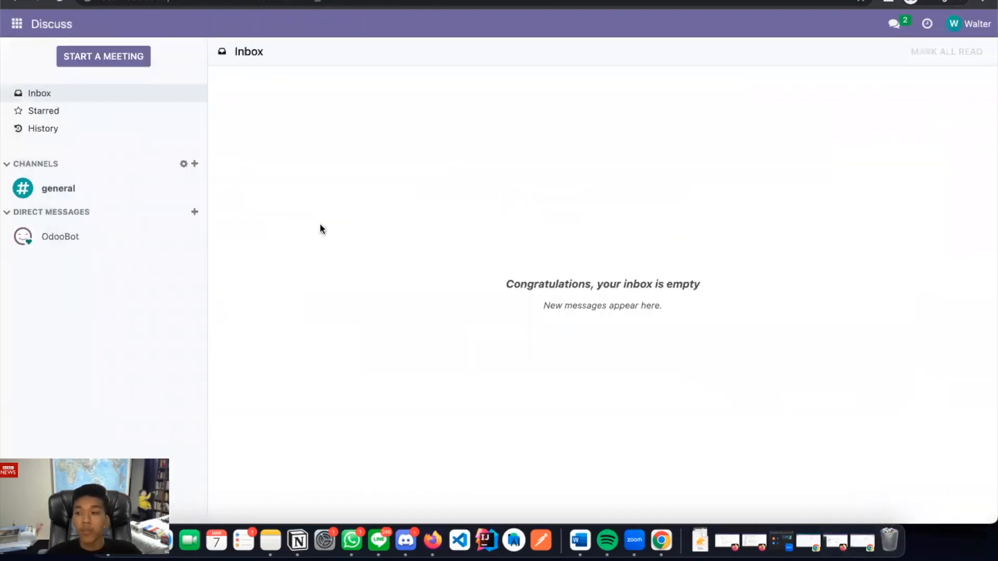
# In Inventory, list the 8 delivery orders ready to process
pyautogui.click(17, 23)
pyautogui.click(32, 122)
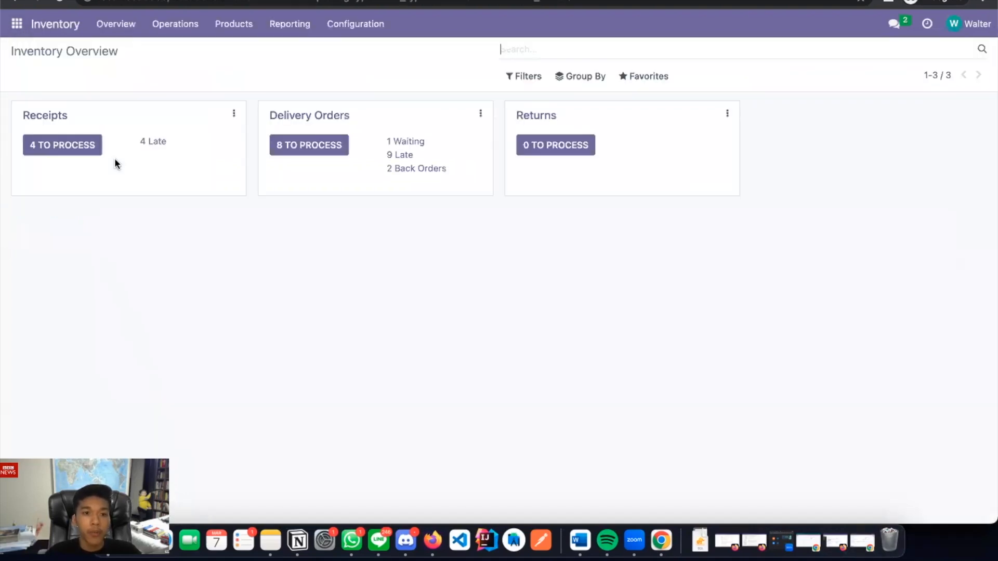
pyautogui.click(296, 146)
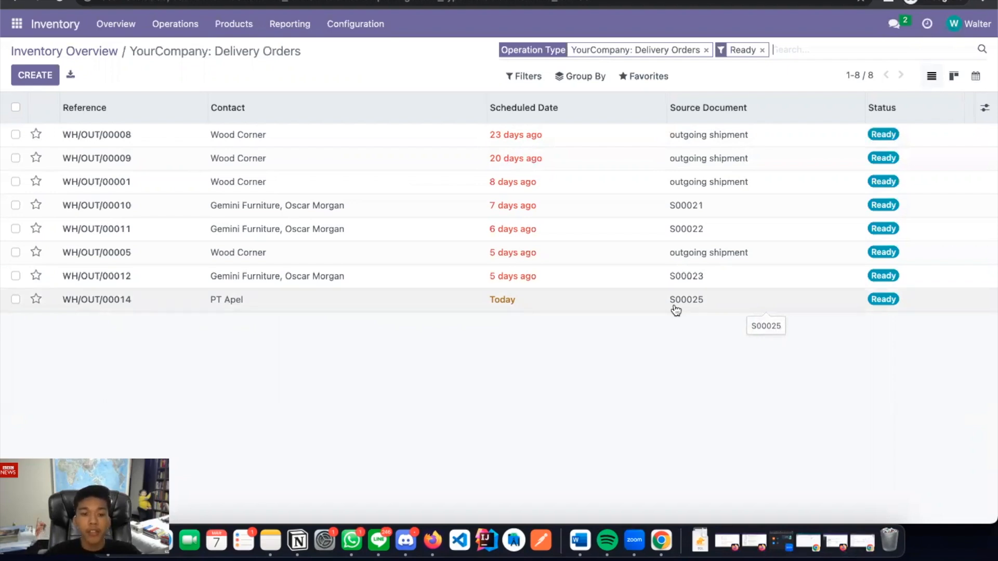
# Validate delivery WH/OUT/00014 for PT Apel, applying all reserved quantities as done
pyautogui.click(702, 301)
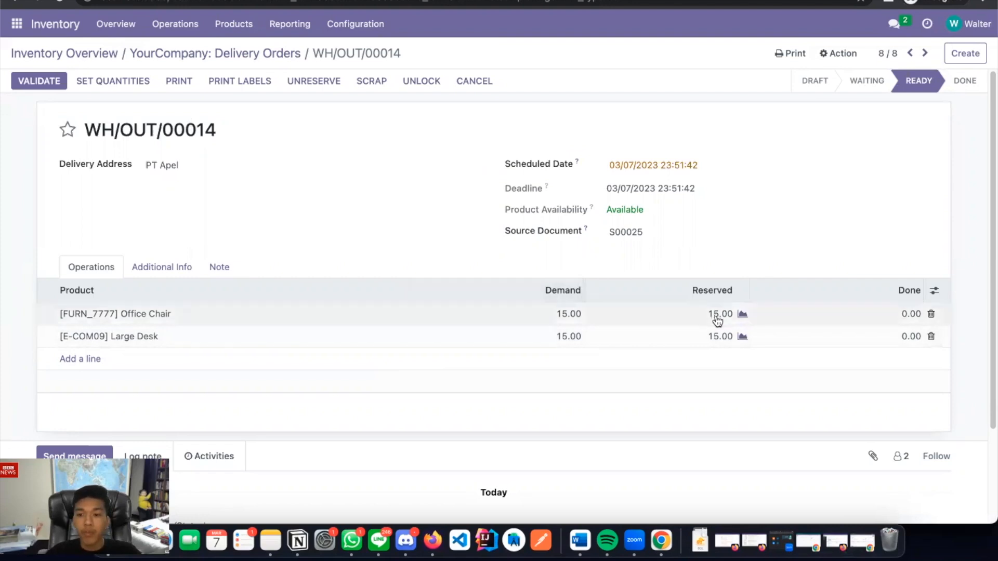
pyautogui.click(37, 83)
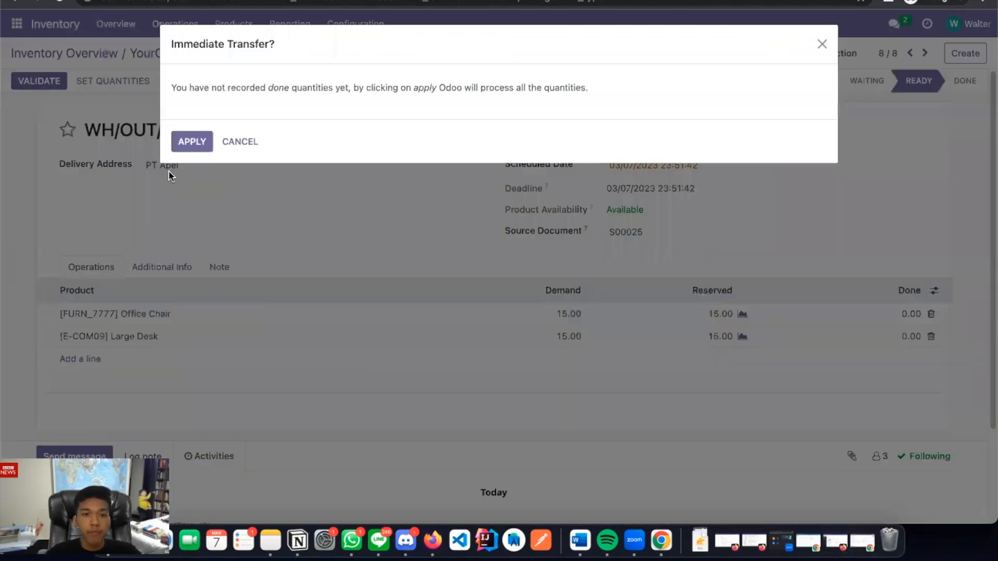
pyautogui.click(188, 150)
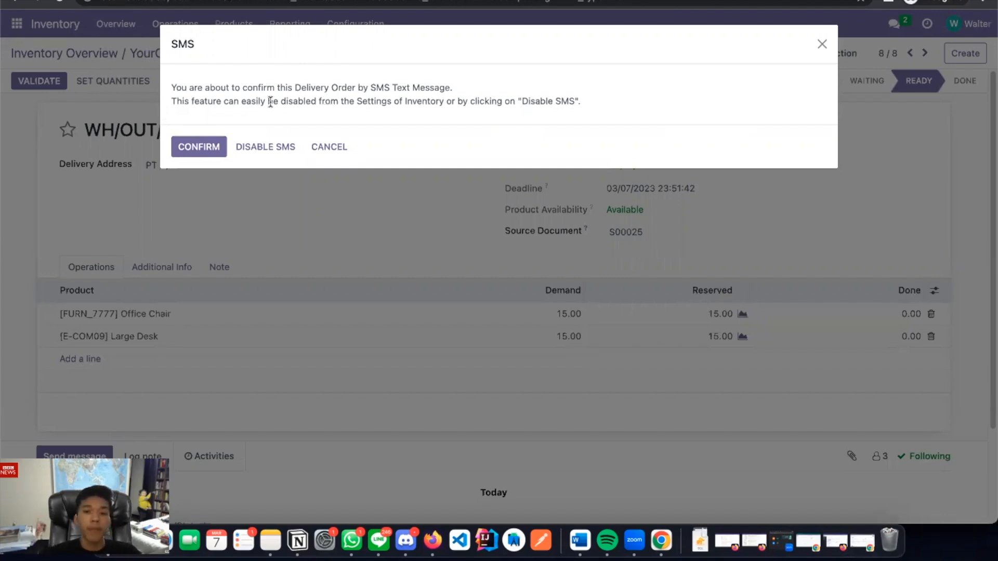
pyautogui.click(215, 139)
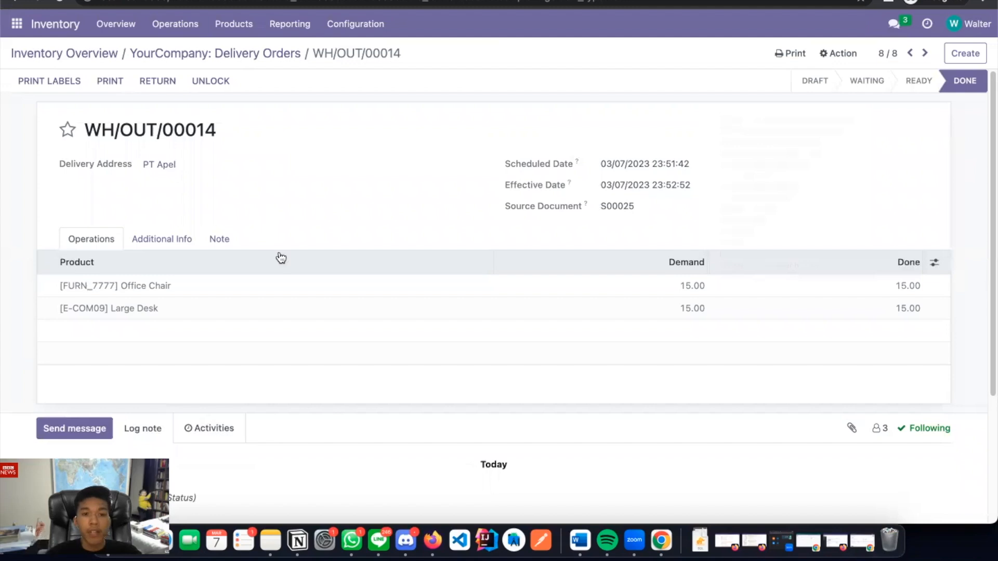
pyautogui.press('ctrl+super+f')
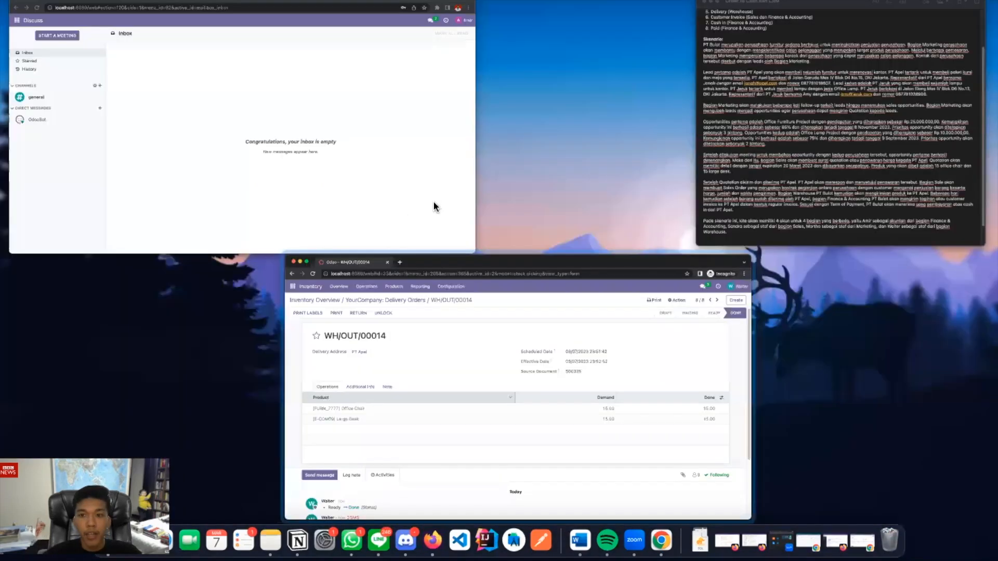
# Reload S00025 and create a regular invoice from it, opening the Rp 28,035.00 draft
pyautogui.hotkey('ctrl', 'Up')
pyautogui.click(871, 514)
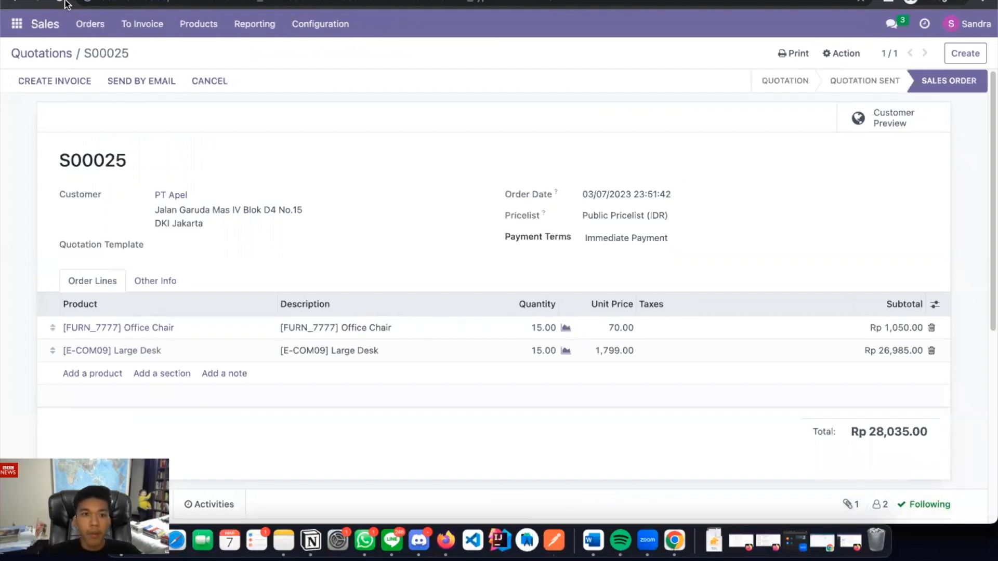
pyautogui.press('super+r')
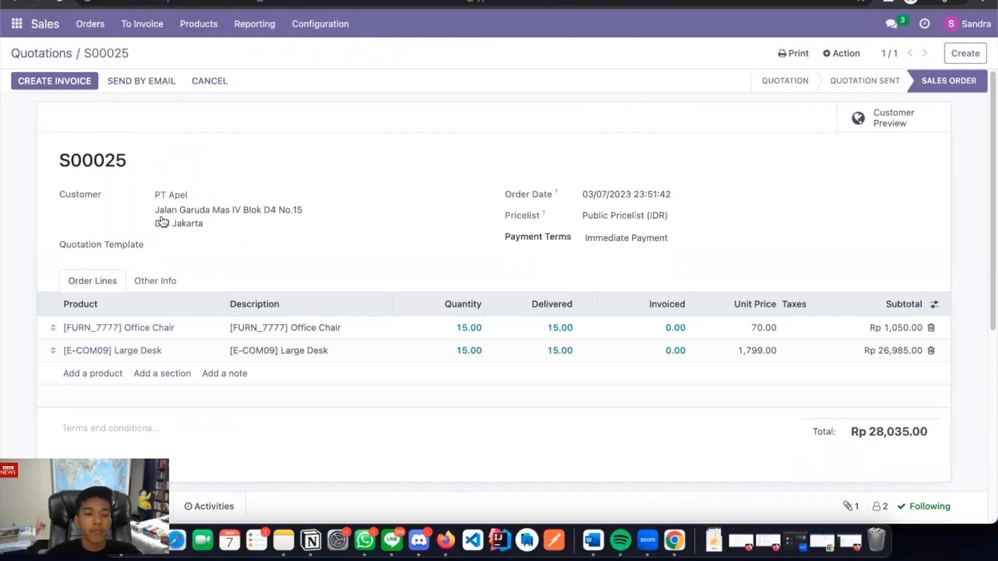
pyautogui.click(64, 84)
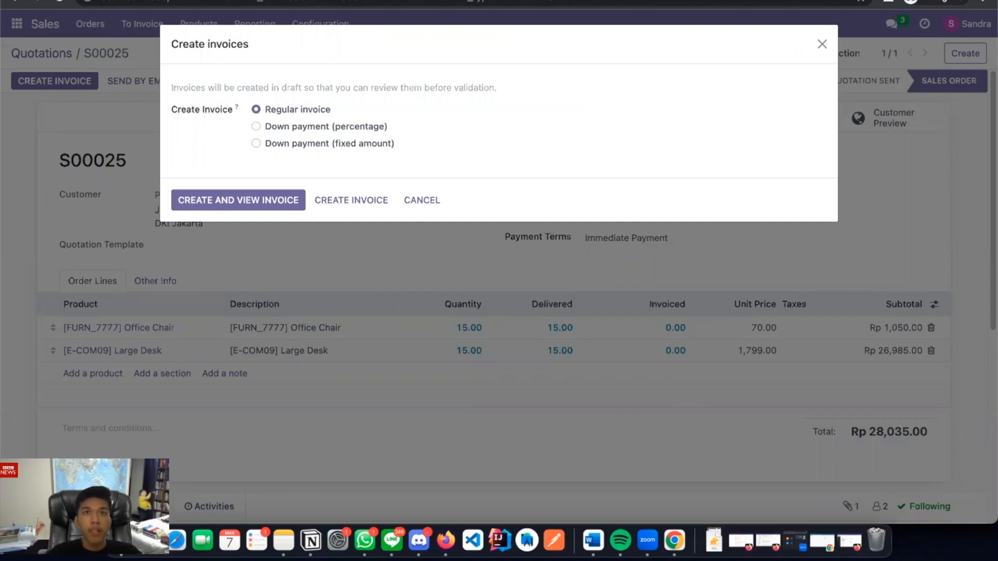
pyautogui.click(269, 200)
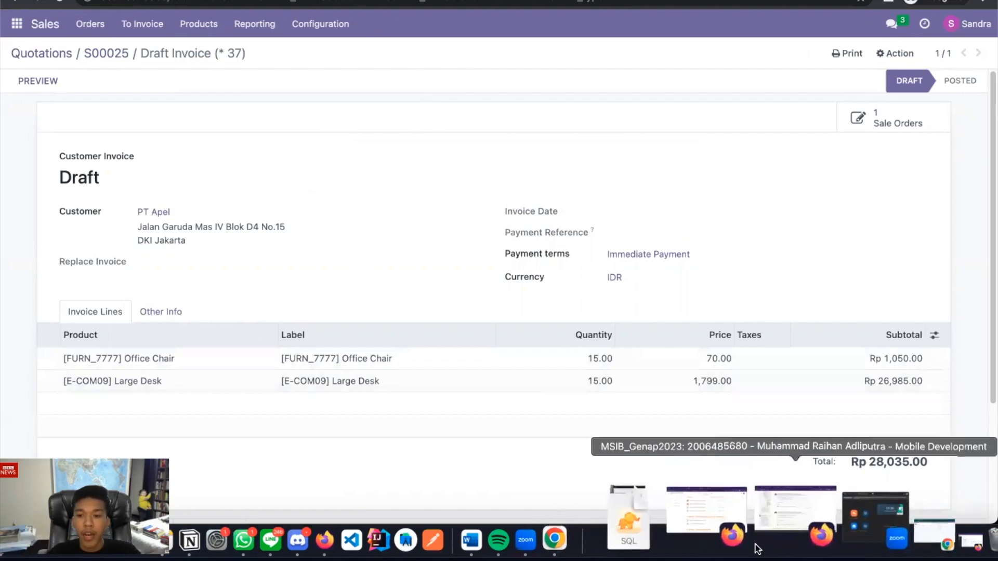
pyautogui.hotkey('ctrl', 'Up')
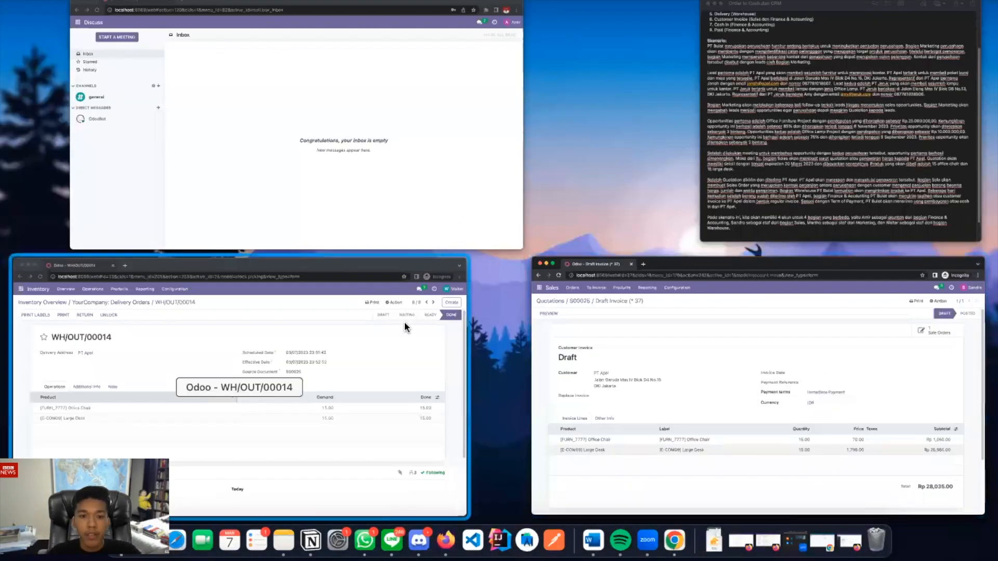
# In the accounting user's Invoicing app, open PT Apel's Rp 28,035.00 draft invoice
pyautogui.click(456, 157)
pyautogui.click(18, 25)
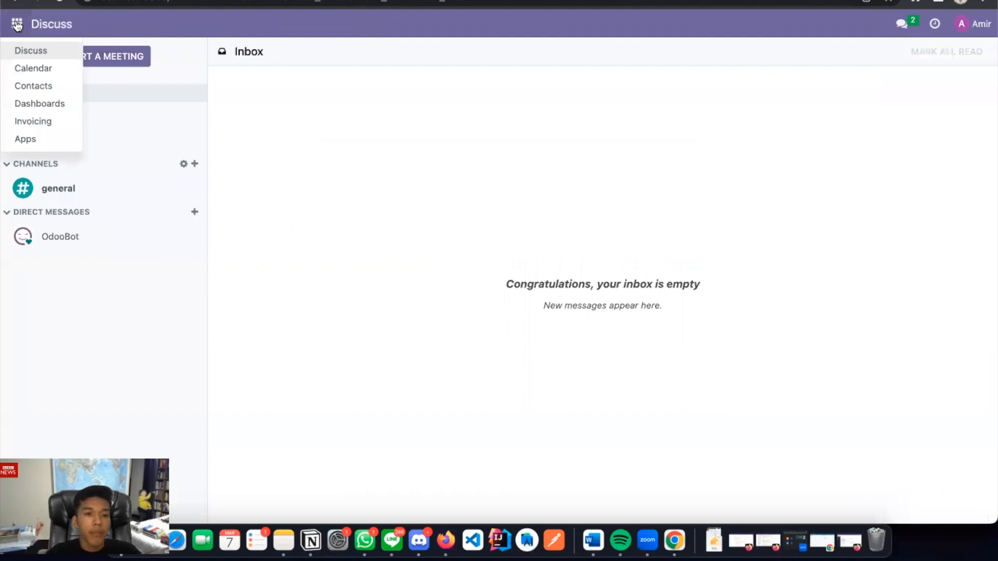
pyautogui.click(23, 120)
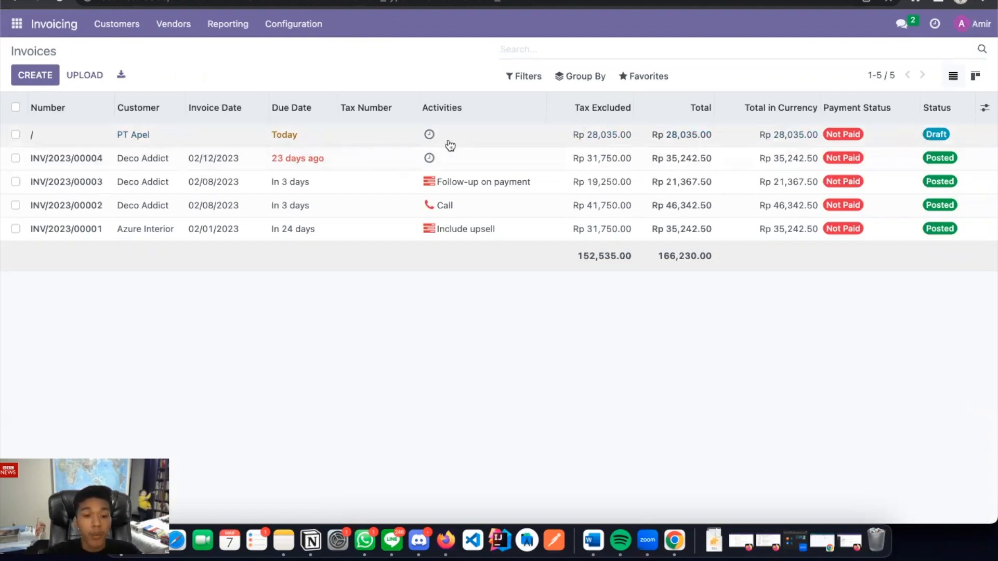
pyautogui.click(129, 133)
pyautogui.scroll(-1, 164, 168)
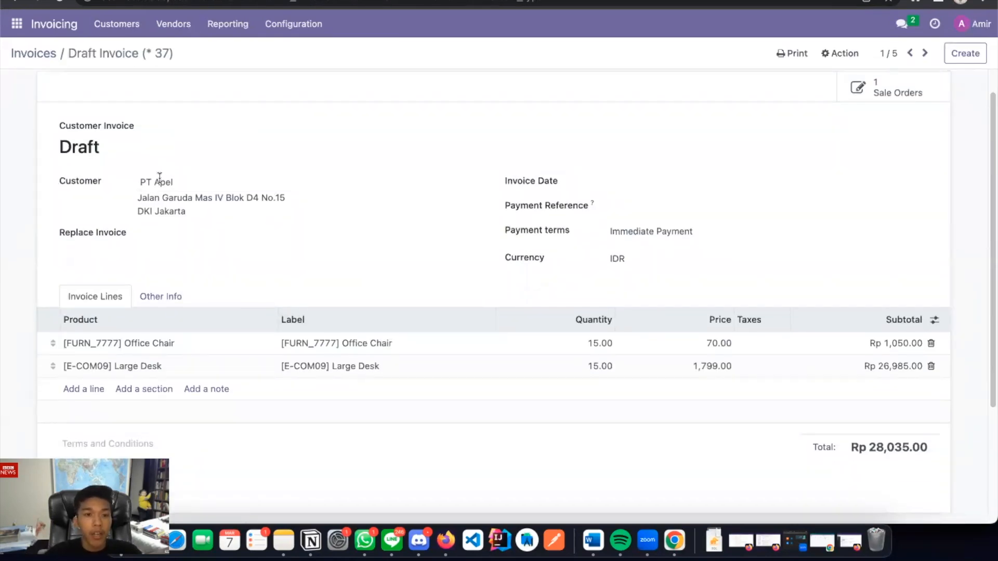
pyautogui.scroll(-1, 410, 349)
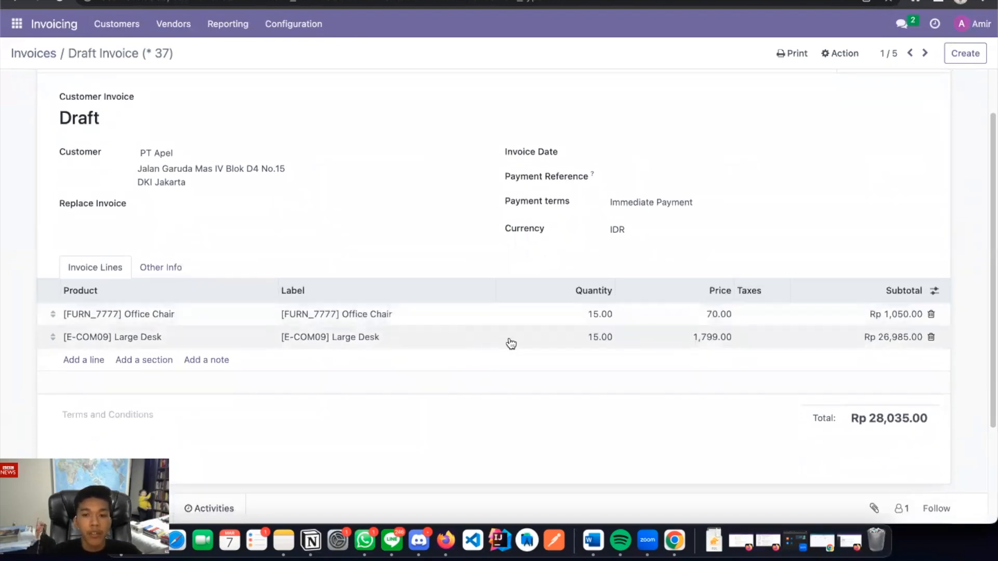
pyautogui.scroll(2, 511, 344)
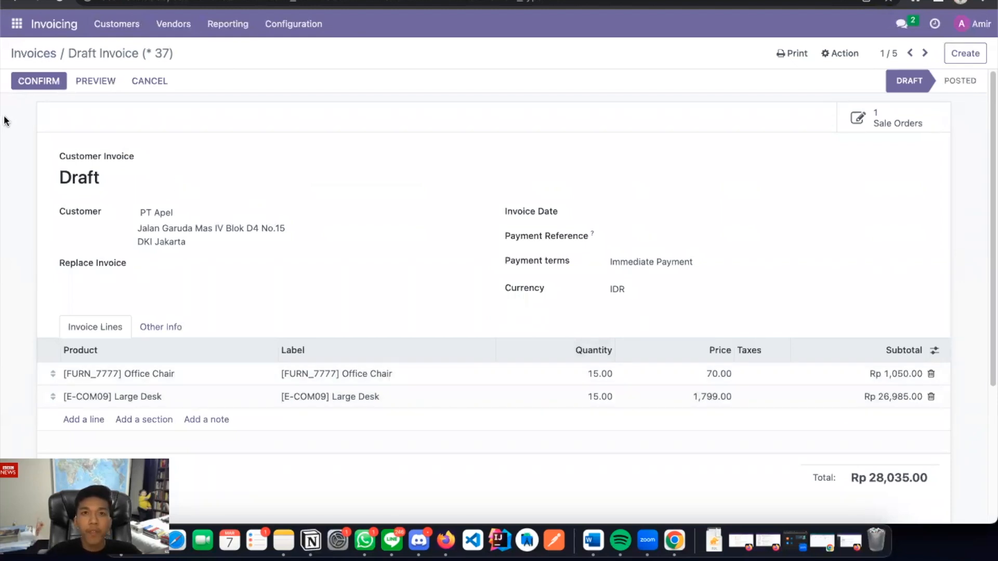
# Post the invoice as INV/2023/00005 and email it to PT Apel without printing
pyautogui.click(44, 81)
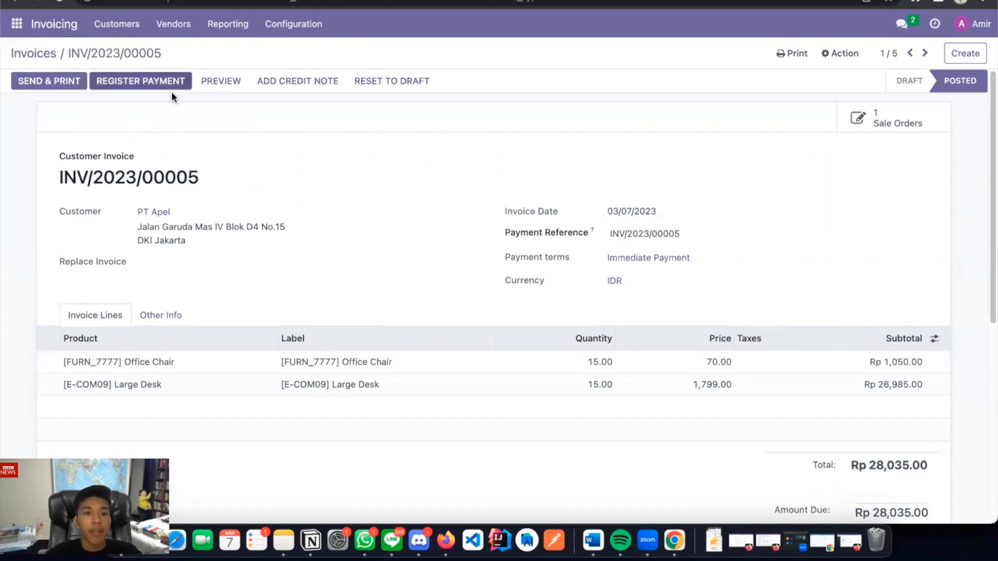
pyautogui.click(67, 78)
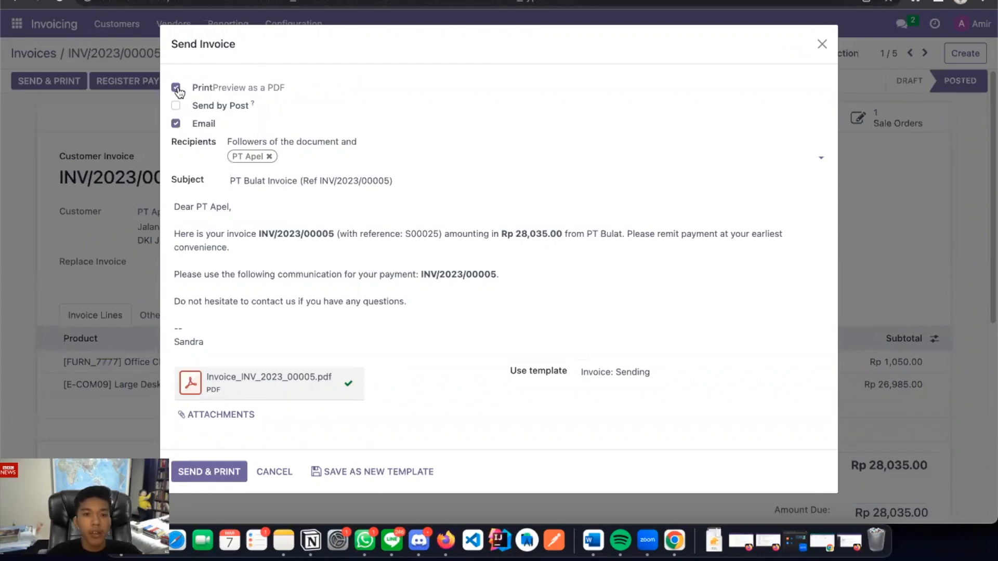
pyautogui.click(177, 89)
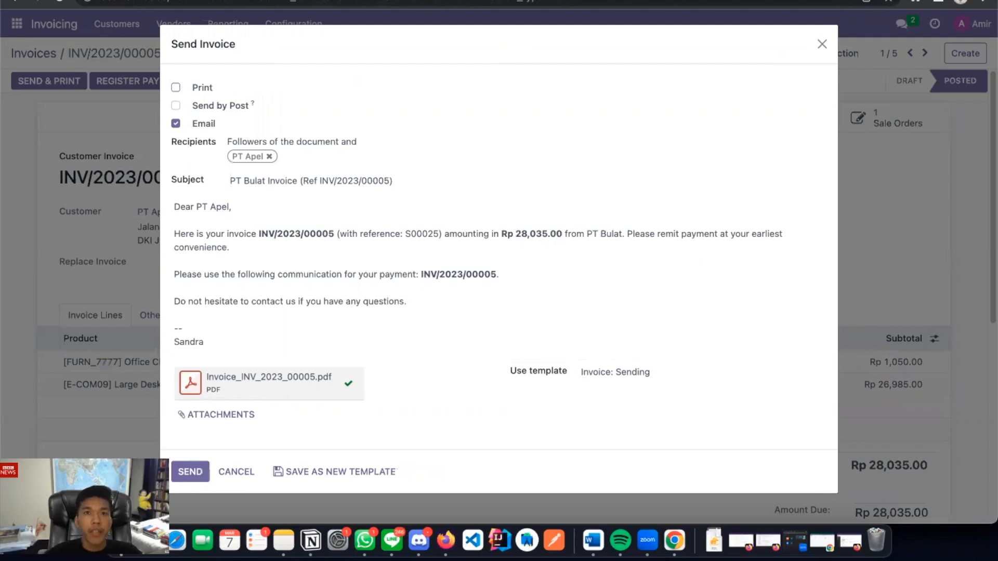
pyautogui.click(191, 472)
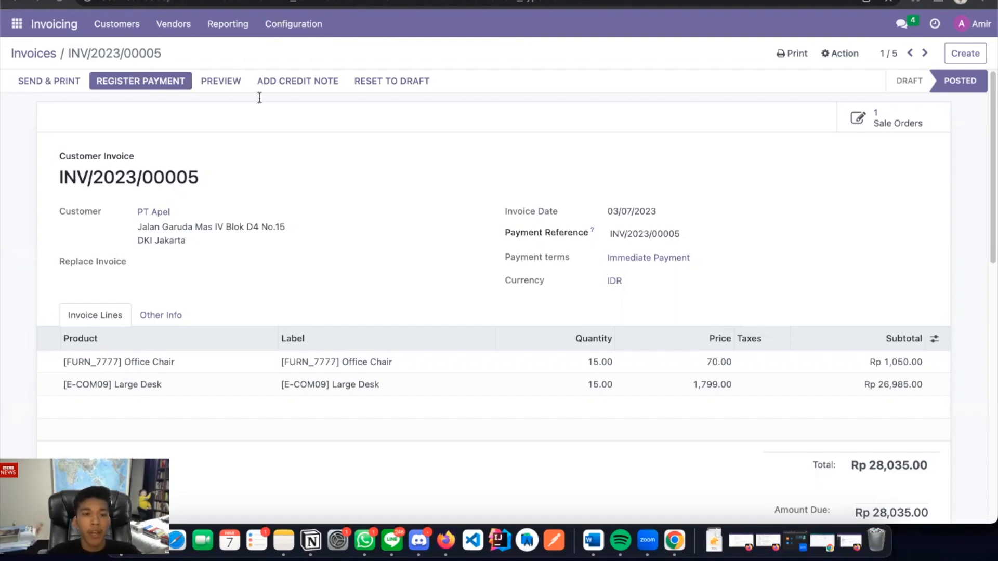
# Register the Rp 28,035.00 payment on INV/2023/00005 via the Bank journal with the Manual method
pyautogui.click(159, 85)
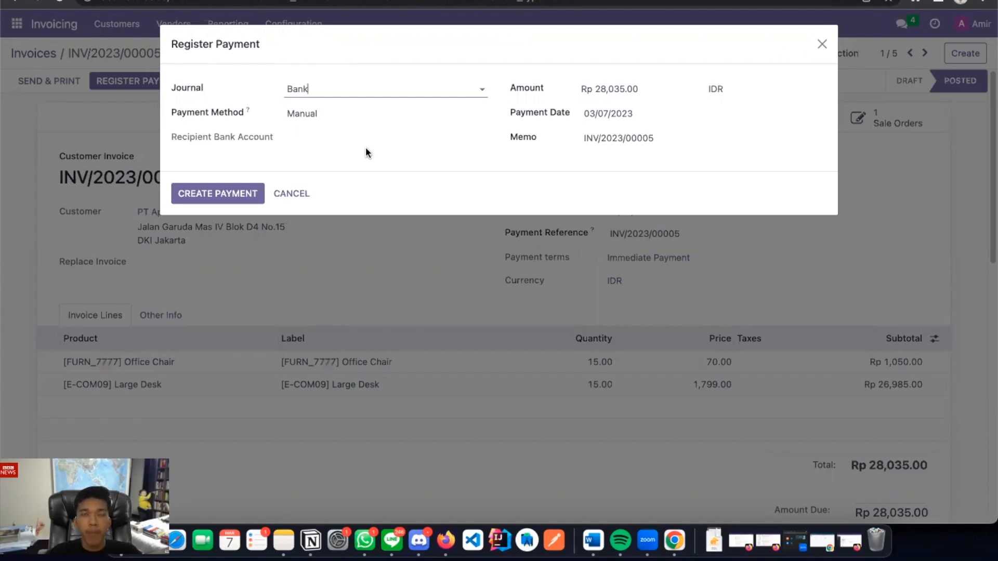
pyautogui.click(421, 170)
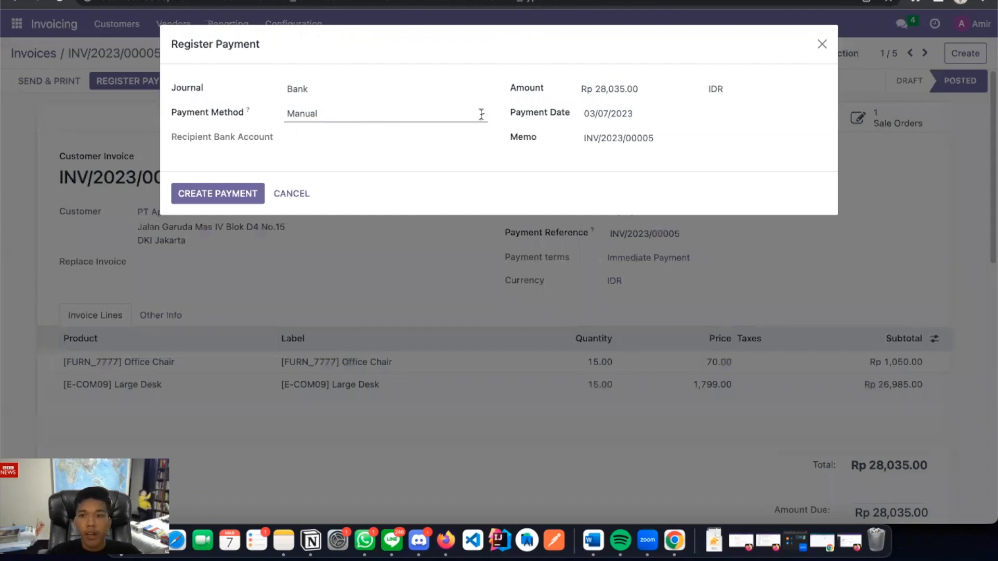
pyautogui.click(392, 84)
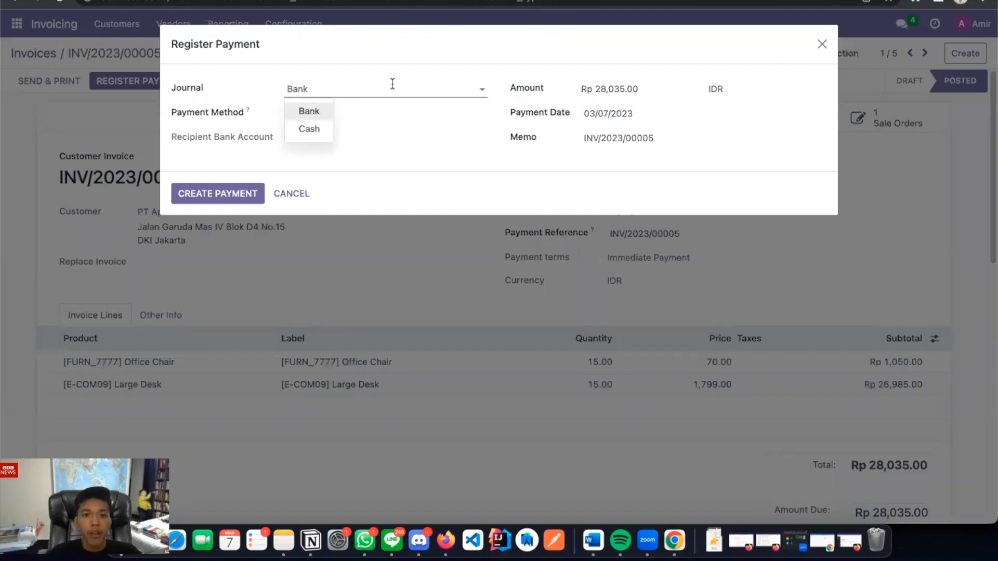
pyautogui.click(328, 113)
pyautogui.click(353, 115)
pyautogui.click(322, 137)
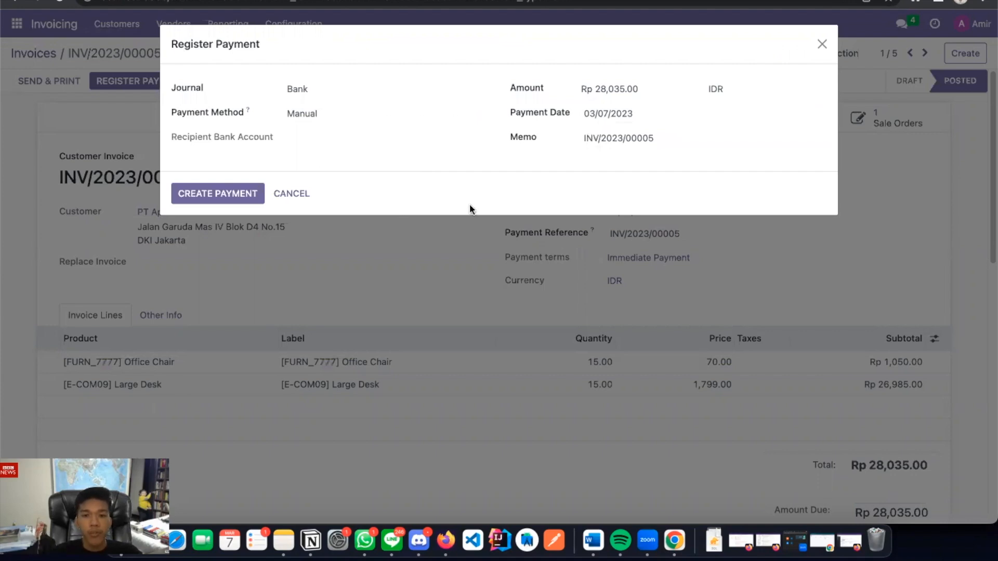
pyautogui.click(217, 194)
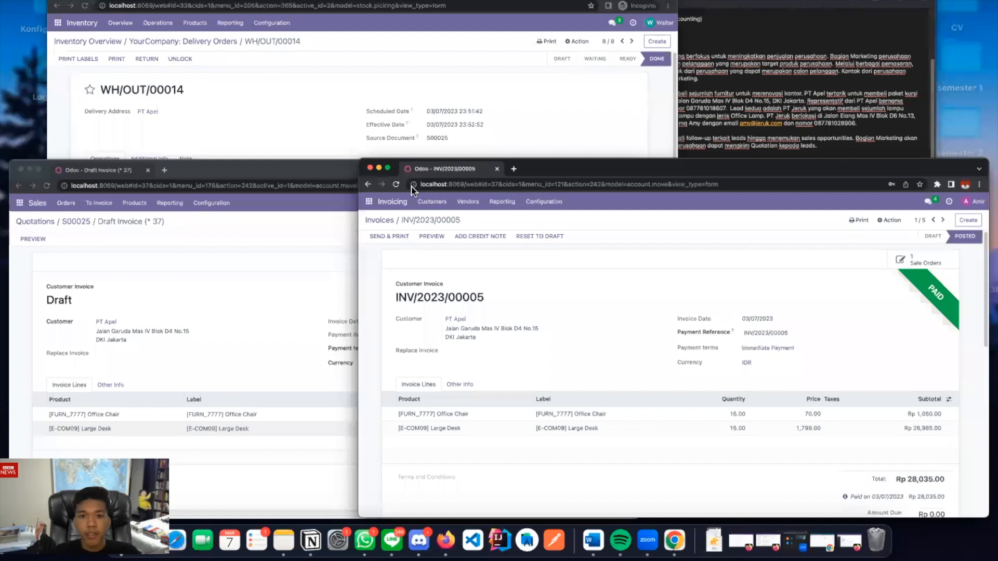
# Refresh the sales user's INV/2023/00005 window to confirm it shows Paid with Rp 0.00 due
pyautogui.hotkey('ctrl', 'Up')
pyautogui.click(366, 311)
pyautogui.click(62, 3)
pyautogui.scroll(-5, 304, 159)
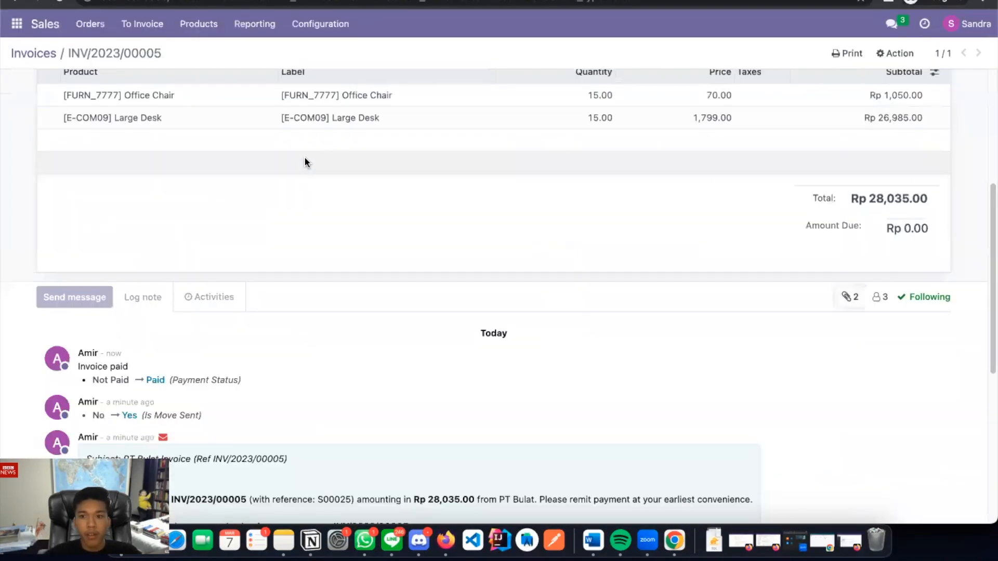
pyautogui.scroll(5, 304, 157)
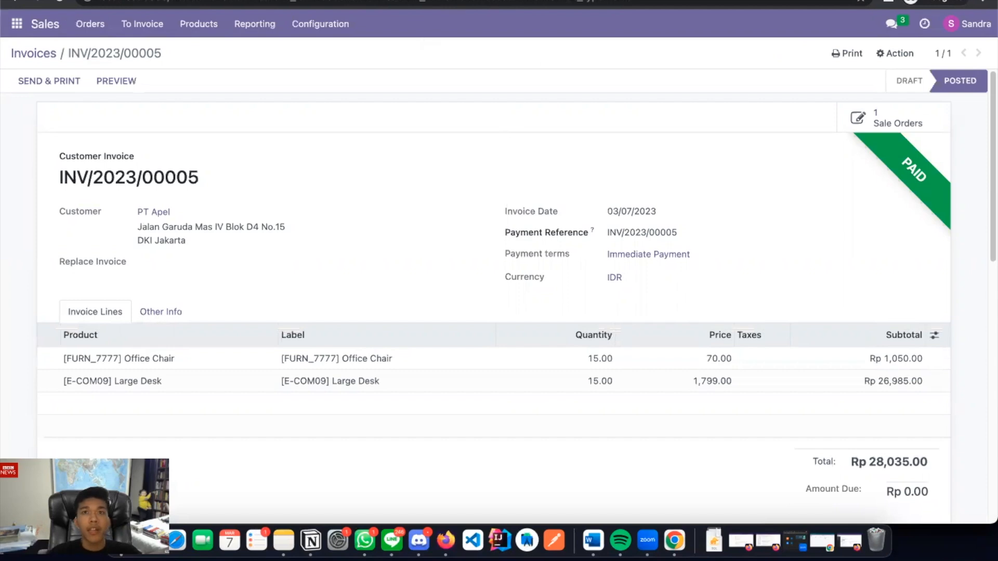
# Bring the Order to Cash scenario notes window back to the front
pyautogui.hotkey('ctrl', 'Up')
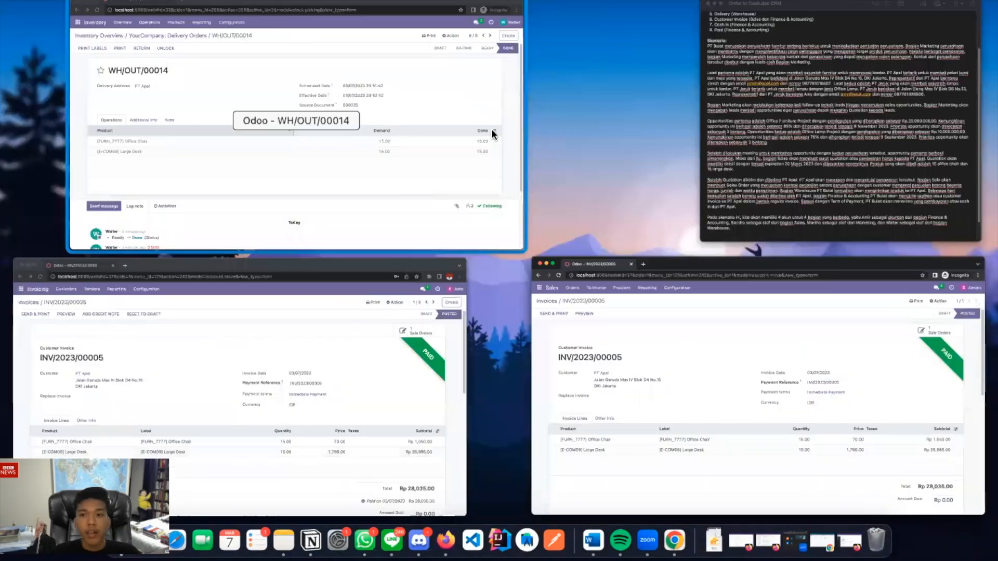
pyautogui.click(563, 101)
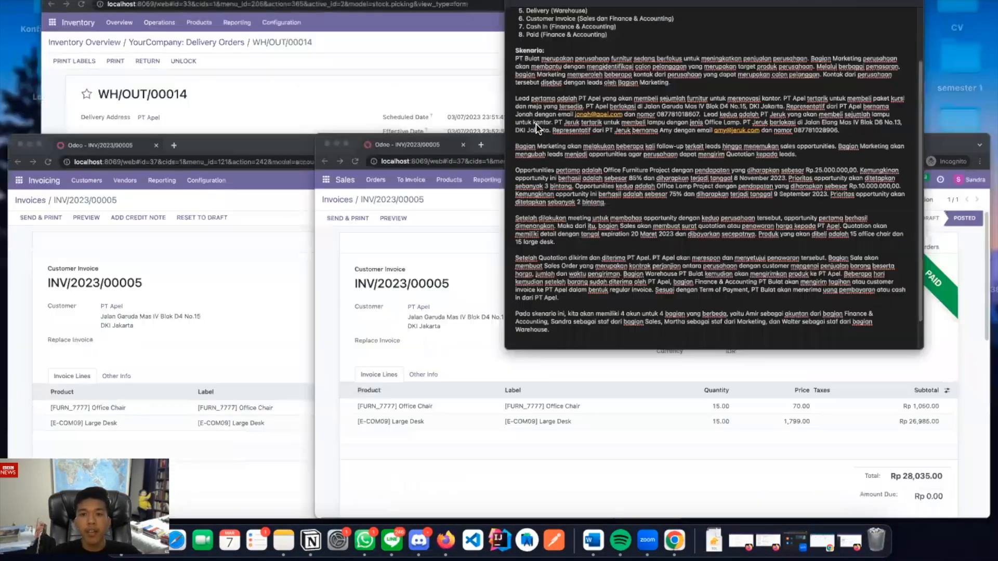
pyautogui.scroll(3, 424, 144)
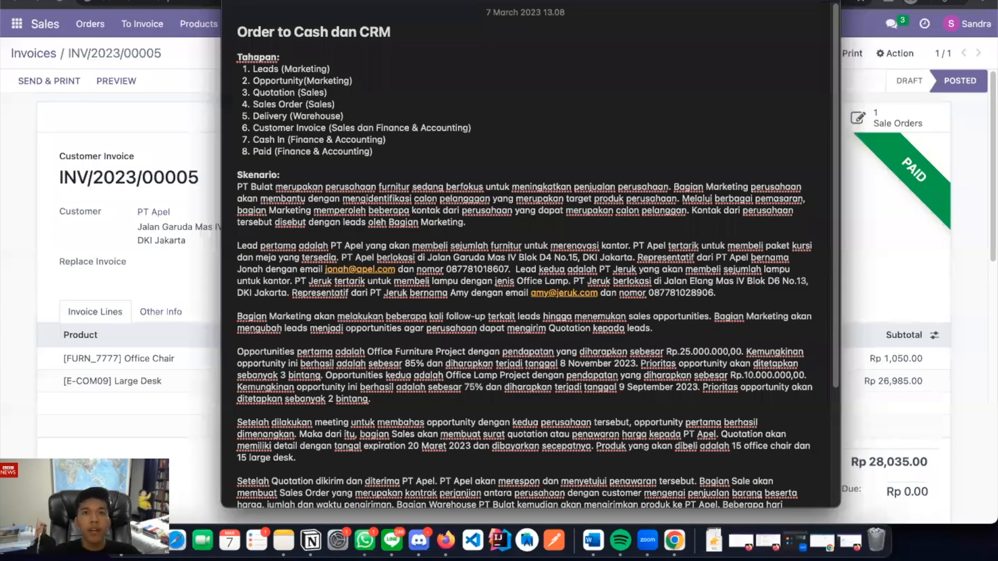